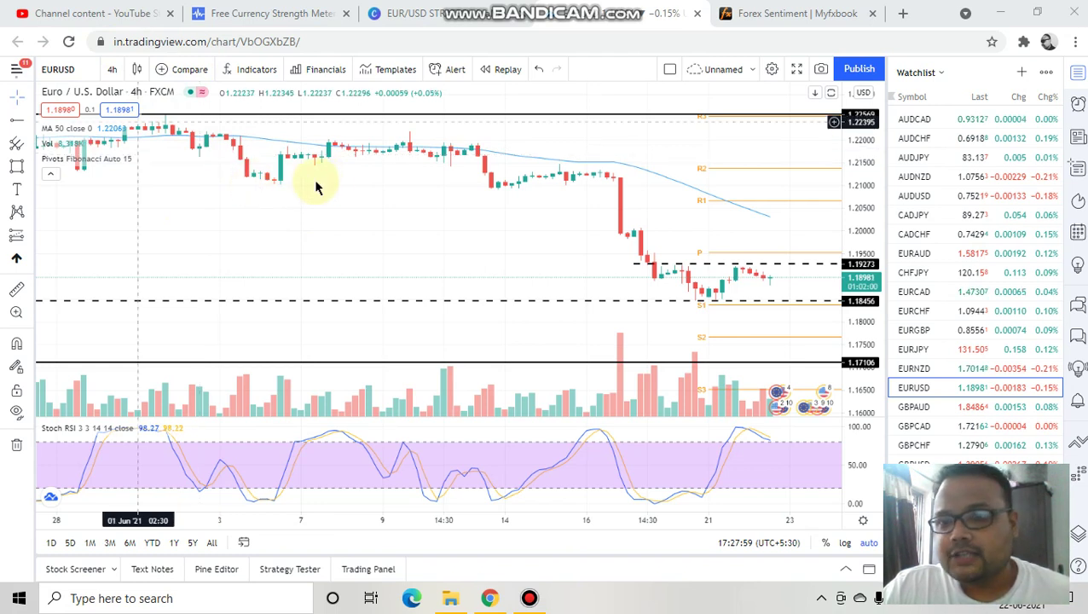
Freehand-sketch an arrow at the sharp drop, a rising choppy line and a flat range near the top
{"action": "mouse_move", "coordinate": [599, 6]}
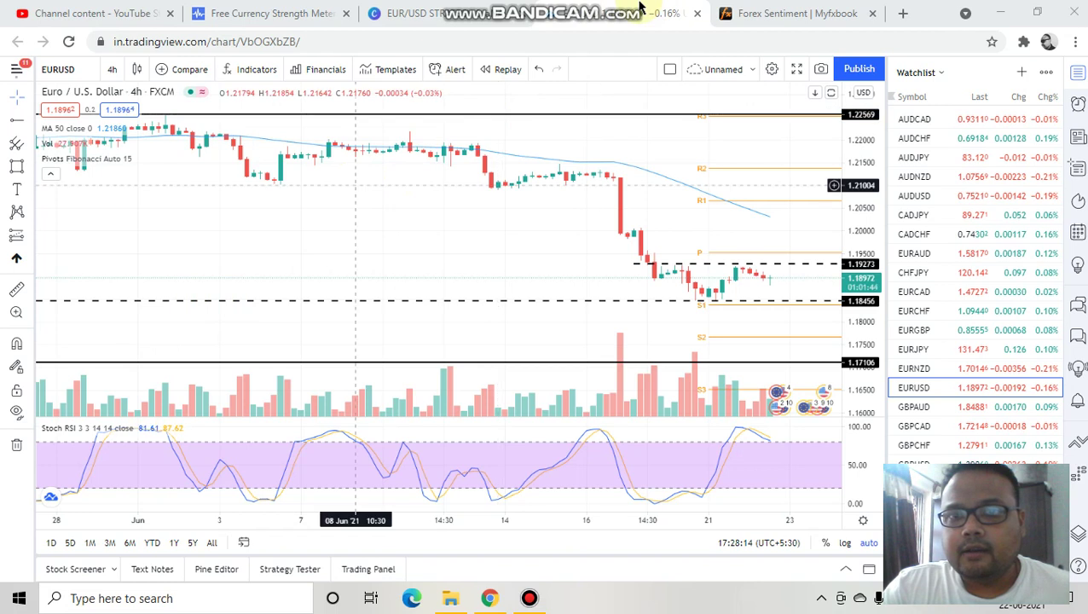
{"action": "mouse_move", "coordinate": [641, 7]}
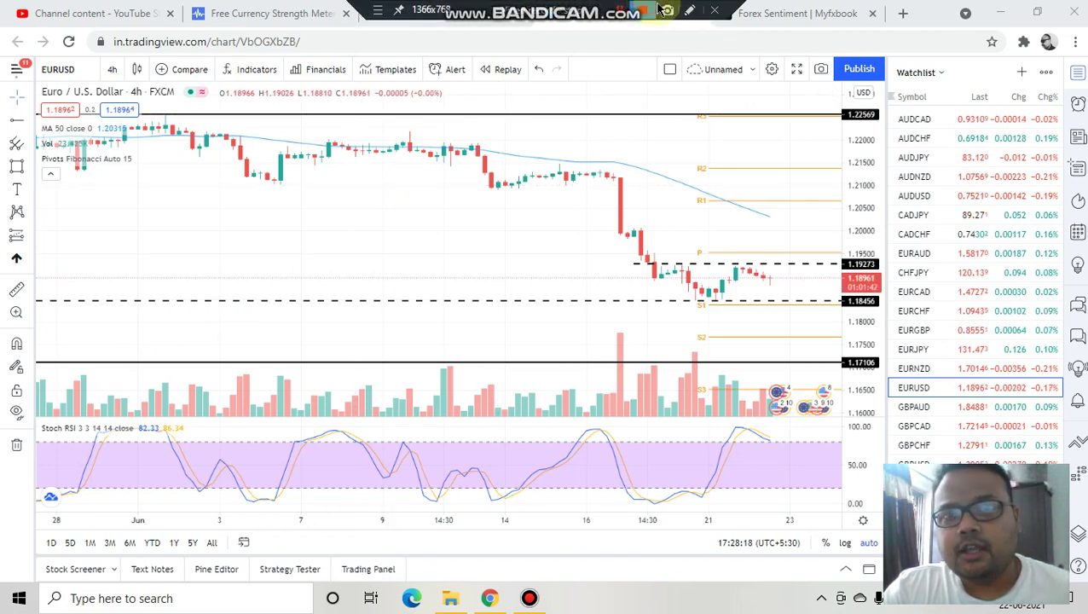
{"action": "left_click", "coordinate": [689, 10]}
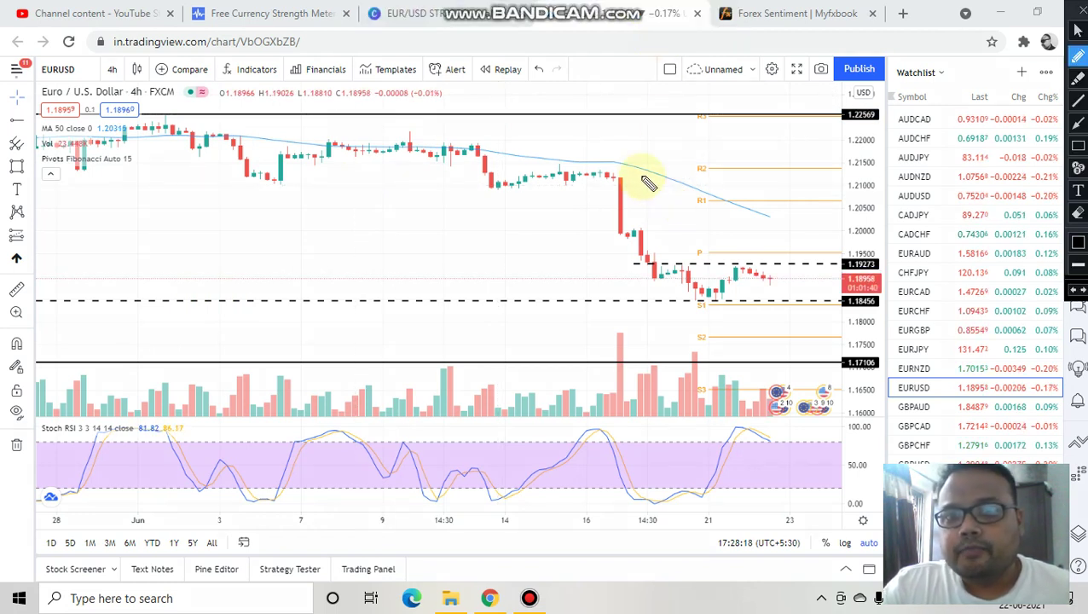
{"action": "mouse_move", "coordinate": [646, 182]}
{"action": "left_mouse_down"}
{"action": "mouse_move", "coordinate": [655, 250]}
{"action": "mouse_move", "coordinate": [678, 230]}
{"action": "left_mouse_up"}
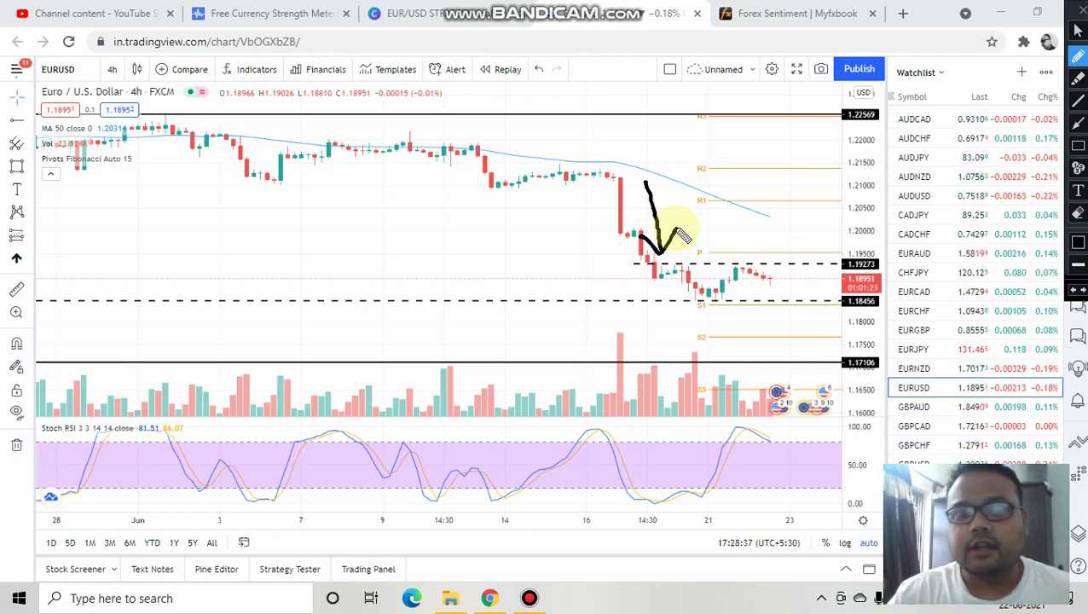
{"action": "left_click_drag", "start_coordinate": [375, 311], "coordinate": [407, 208]}
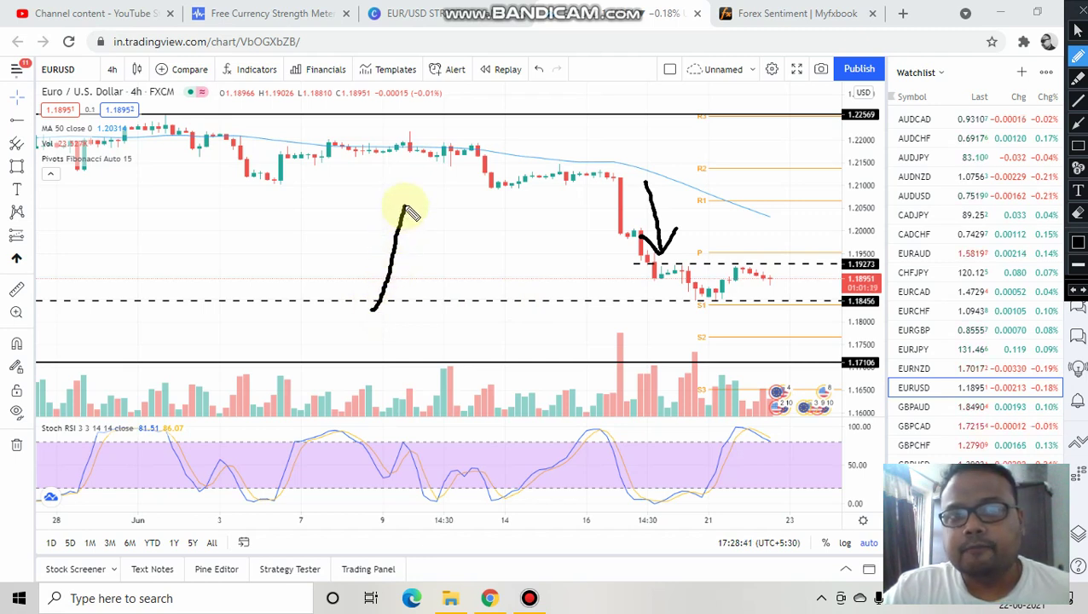
{"action": "left_click_drag", "start_coordinate": [405, 208], "coordinate": [469, 215]}
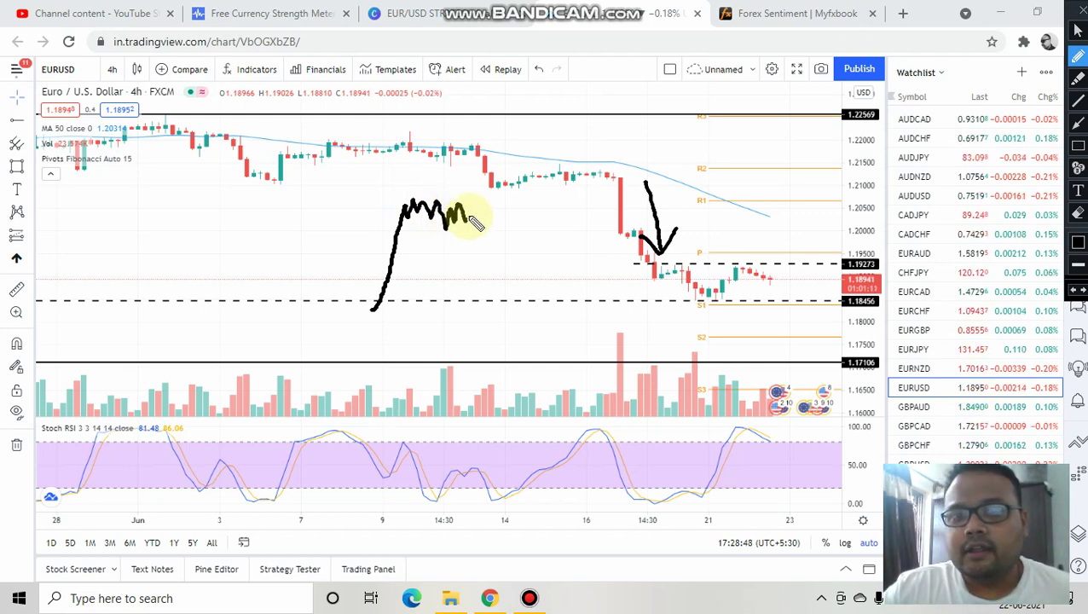
{"action": "left_click_drag", "start_coordinate": [526, 142], "coordinate": [617, 143]}
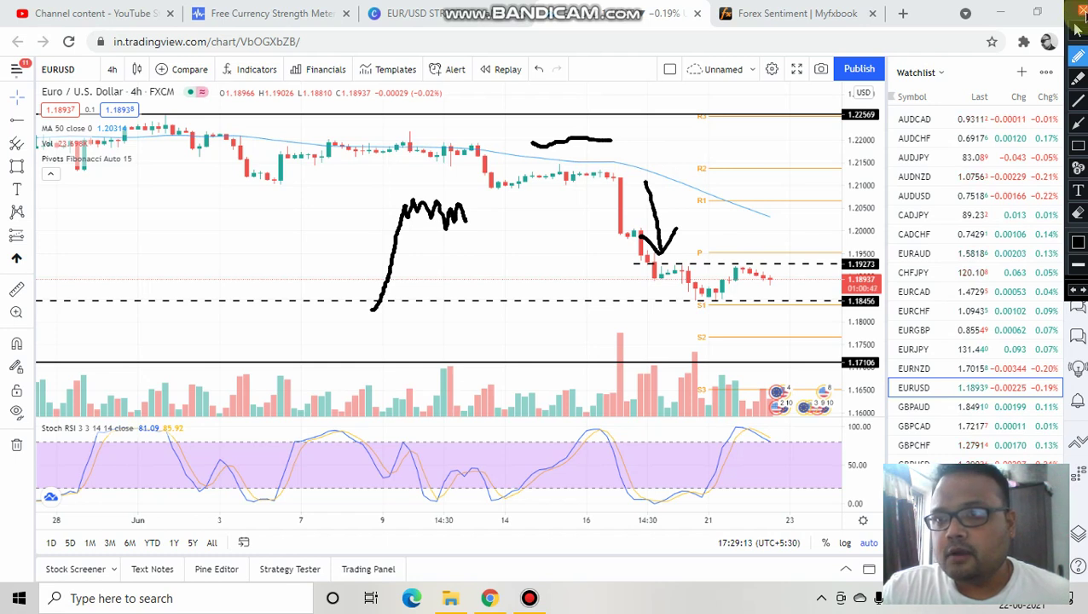
Clear the sketches and handwrite 'Support' below the recent lows
{"action": "left_click", "coordinate": [687, 301]}
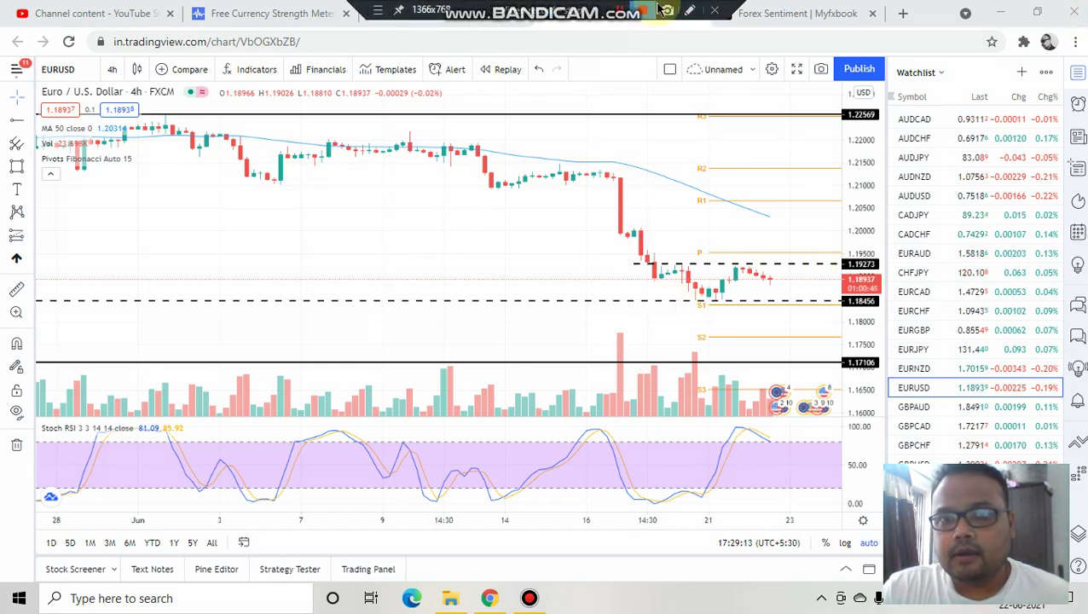
{"action": "left_click", "coordinate": [670, 10]}
{"action": "left_click", "coordinate": [695, 275]}
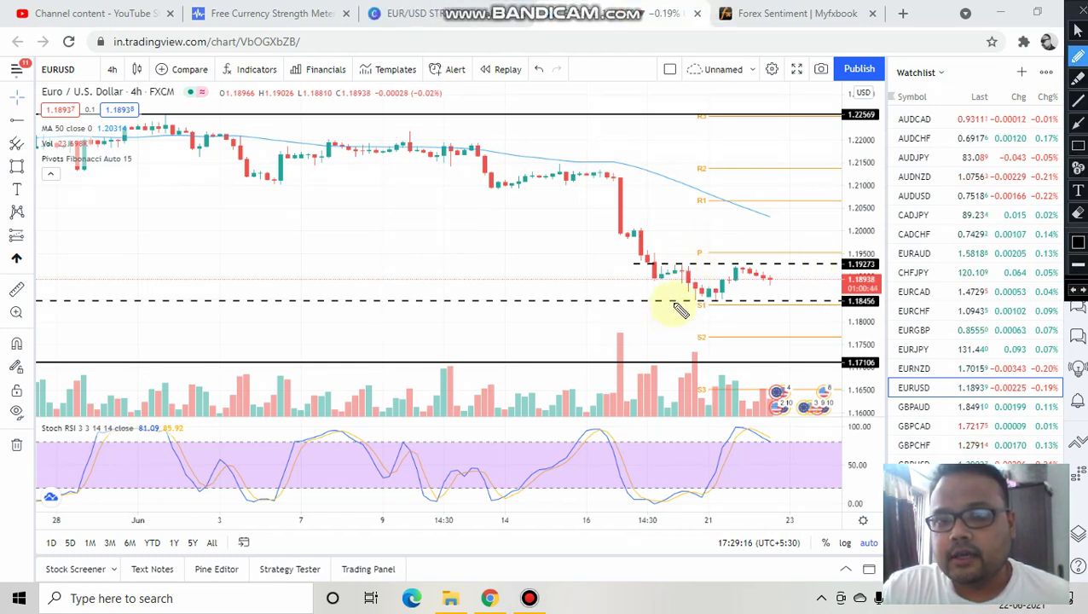
{"action": "mouse_move", "coordinate": [697, 317]}
{"action": "left_mouse_down"}
{"action": "mouse_move", "coordinate": [715, 335]}
{"action": "mouse_move", "coordinate": [750, 337]}
{"action": "mouse_move", "coordinate": [776, 318]}
{"action": "mouse_move", "coordinate": [767, 331]}
{"action": "left_mouse_up"}
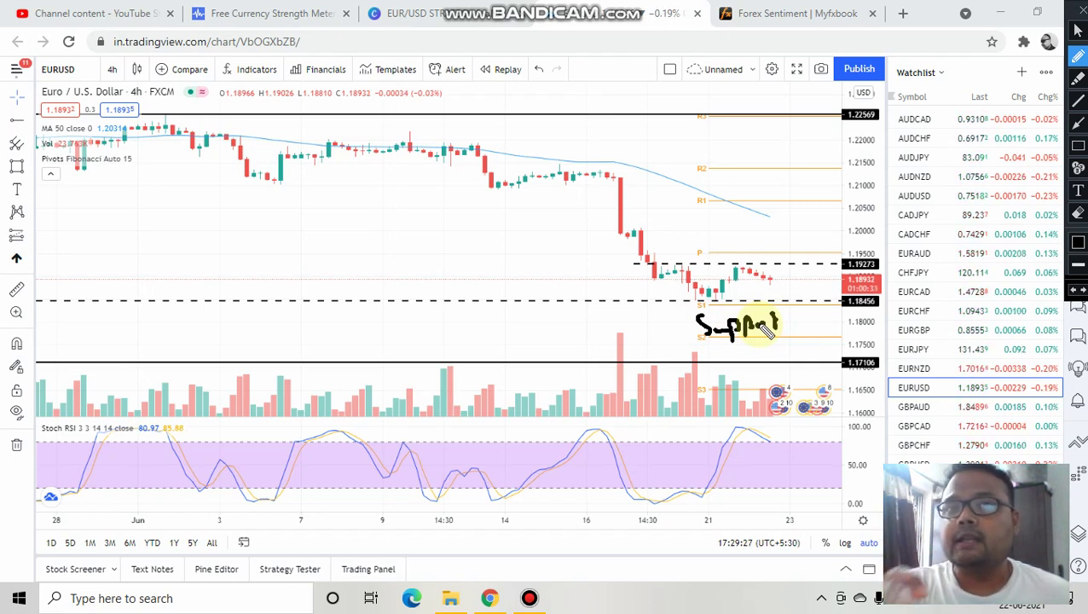
Handwrite the 1.1845 support level on the left and circle it
{"action": "left_click", "coordinate": [264, 236]}
{"action": "left_click", "coordinate": [292, 274]}
{"action": "left_click_drag", "start_coordinate": [315, 223], "coordinate": [318, 277]}
{"action": "mouse_move", "coordinate": [340, 218]}
{"action": "left_mouse_down"}
{"action": "mouse_move", "coordinate": [352, 271]}
{"action": "mouse_move", "coordinate": [369, 226]}
{"action": "mouse_move", "coordinate": [406, 214]}
{"action": "mouse_move", "coordinate": [417, 249]}
{"action": "mouse_move", "coordinate": [394, 253]}
{"action": "left_mouse_up"}
{"action": "mouse_move", "coordinate": [357, 294]}
{"action": "left_mouse_down"}
{"action": "mouse_move", "coordinate": [401, 286]}
{"action": "mouse_move", "coordinate": [214, 177]}
{"action": "mouse_move", "coordinate": [267, 311]}
{"action": "mouse_move", "coordinate": [372, 309]}
{"action": "left_mouse_up"}
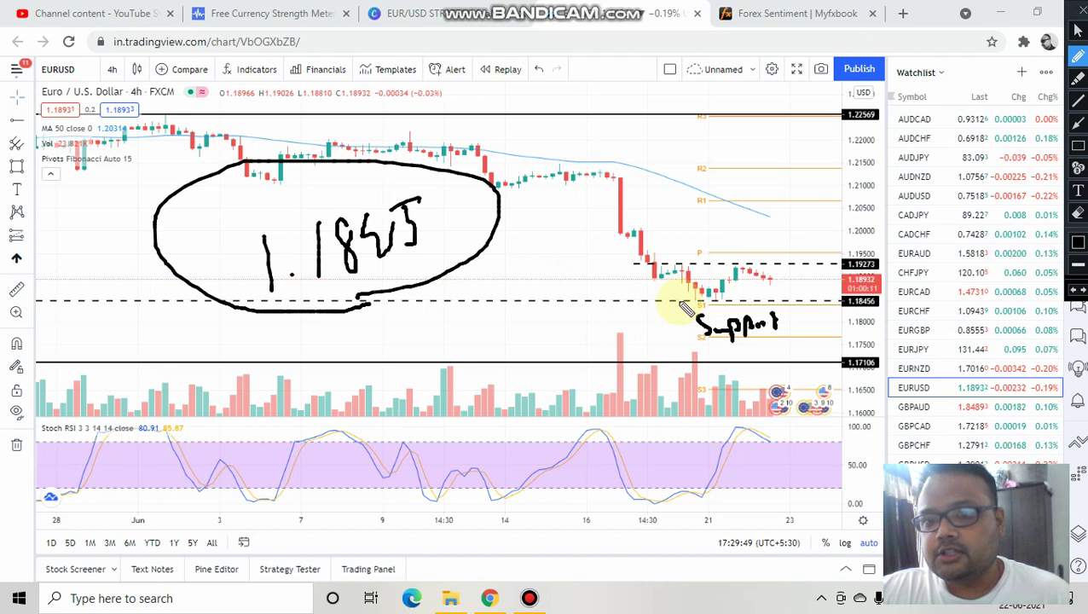
Trace the recent decline, mark the Stoch RSI low and recent lows, and write 90 above R2
{"action": "left_click_drag", "start_coordinate": [652, 278], "coordinate": [692, 300]}
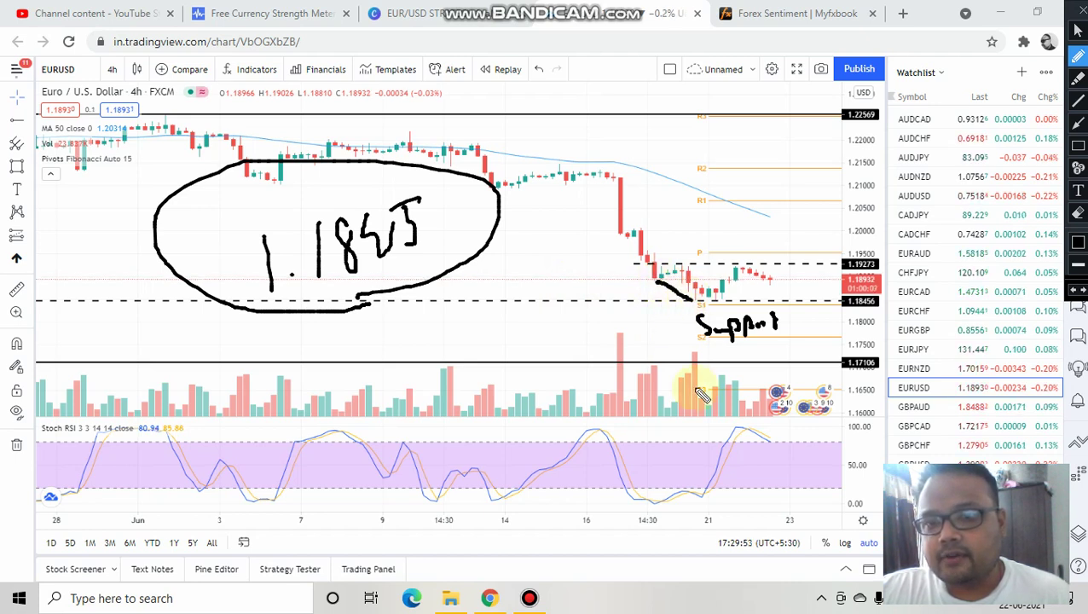
{"action": "left_click_drag", "start_coordinate": [650, 511], "coordinate": [699, 506]}
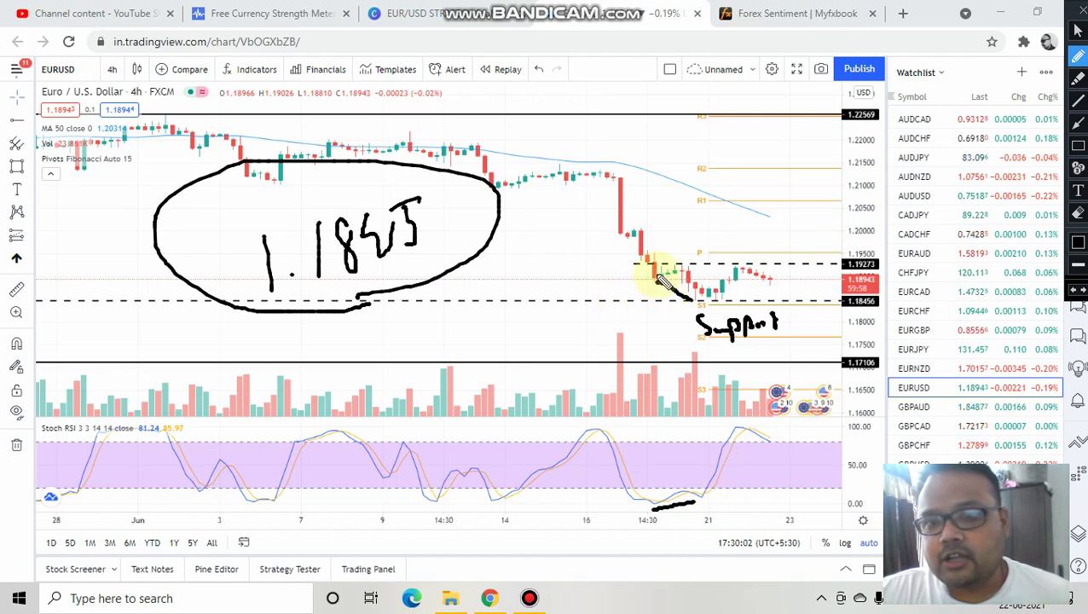
{"action": "mouse_move", "coordinate": [650, 267]}
{"action": "left_mouse_down"}
{"action": "mouse_move", "coordinate": [669, 313]}
{"action": "mouse_move", "coordinate": [695, 266]}
{"action": "left_mouse_up"}
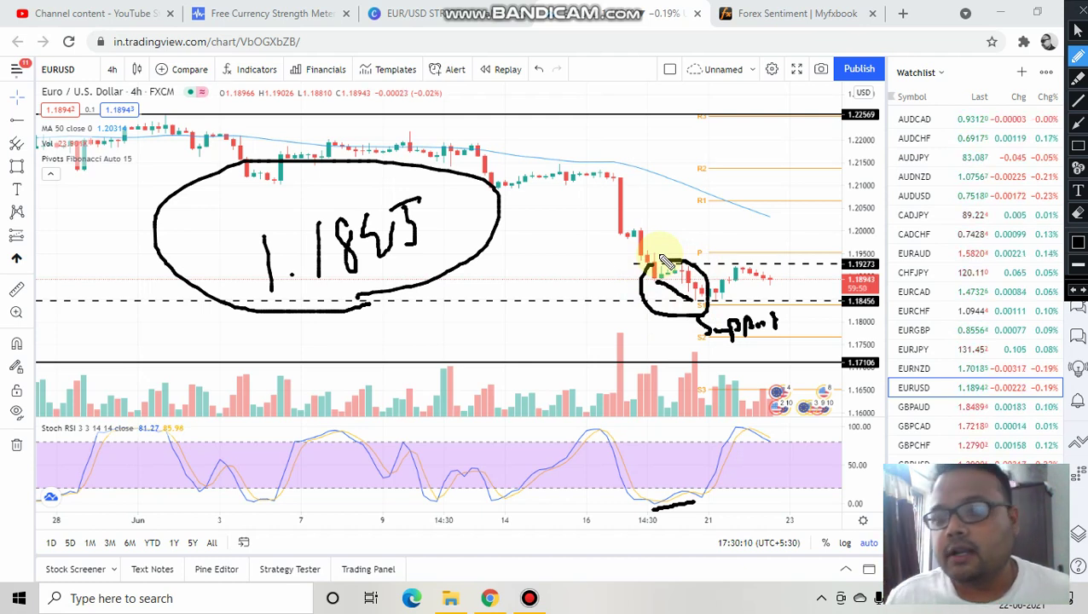
{"action": "left_click_drag", "start_coordinate": [750, 141], "coordinate": [751, 151]}
{"action": "mouse_move", "coordinate": [755, 189]}
{"action": "left_mouse_down"}
{"action": "mouse_move", "coordinate": [794, 166]}
{"action": "mouse_move", "coordinate": [791, 121]}
{"action": "mouse_move", "coordinate": [806, 119]}
{"action": "left_mouse_up"}
{"action": "left_click", "coordinate": [825, 152]}
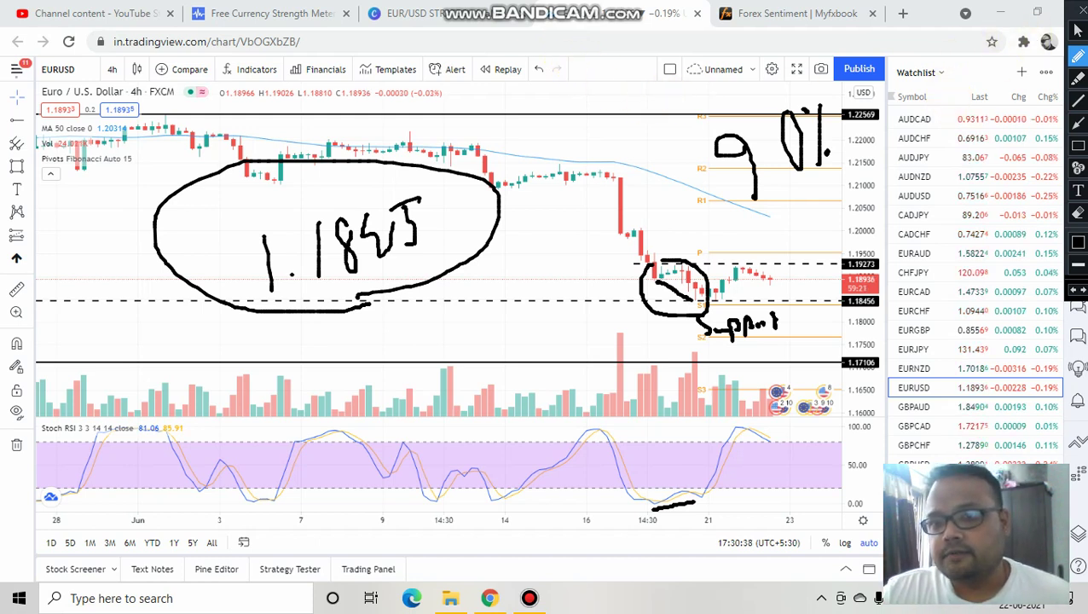
Erase the drawings, then draw a freehand box around the recent range and clear it
{"action": "left_click", "coordinate": [1076, 14]}
{"action": "mouse_move", "coordinate": [512, 10]}
{"action": "left_click", "coordinate": [691, 12]}
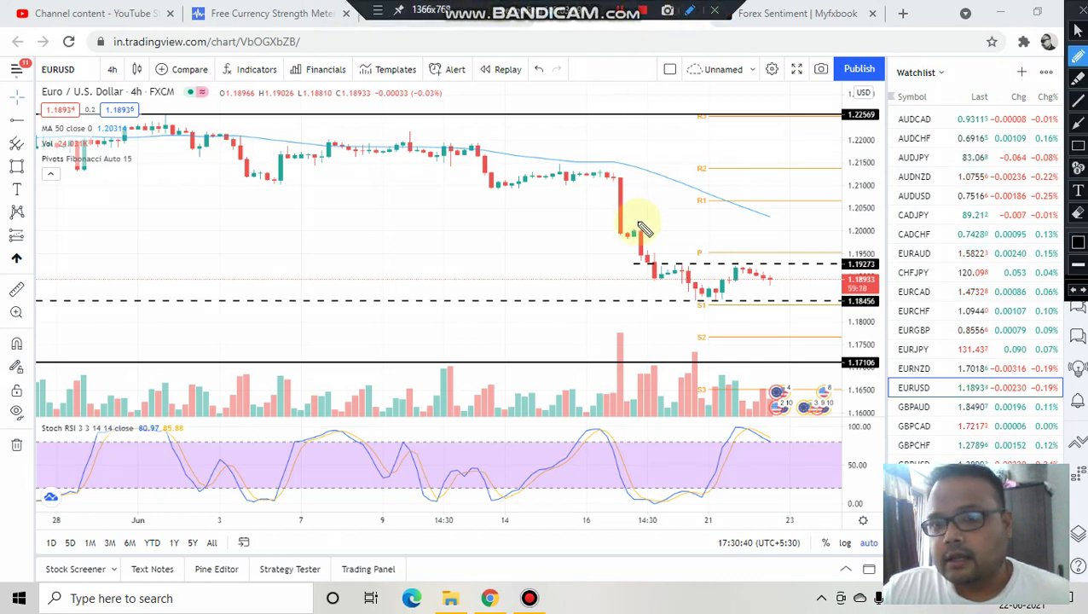
{"action": "left_click_drag", "start_coordinate": [638, 263], "coordinate": [648, 300]}
{"action": "mouse_move", "coordinate": [636, 262]}
{"action": "left_mouse_down"}
{"action": "mouse_move", "coordinate": [816, 260]}
{"action": "mouse_move", "coordinate": [825, 300]}
{"action": "left_mouse_up"}
{"action": "left_click_drag", "start_coordinate": [648, 300], "coordinate": [825, 300]}
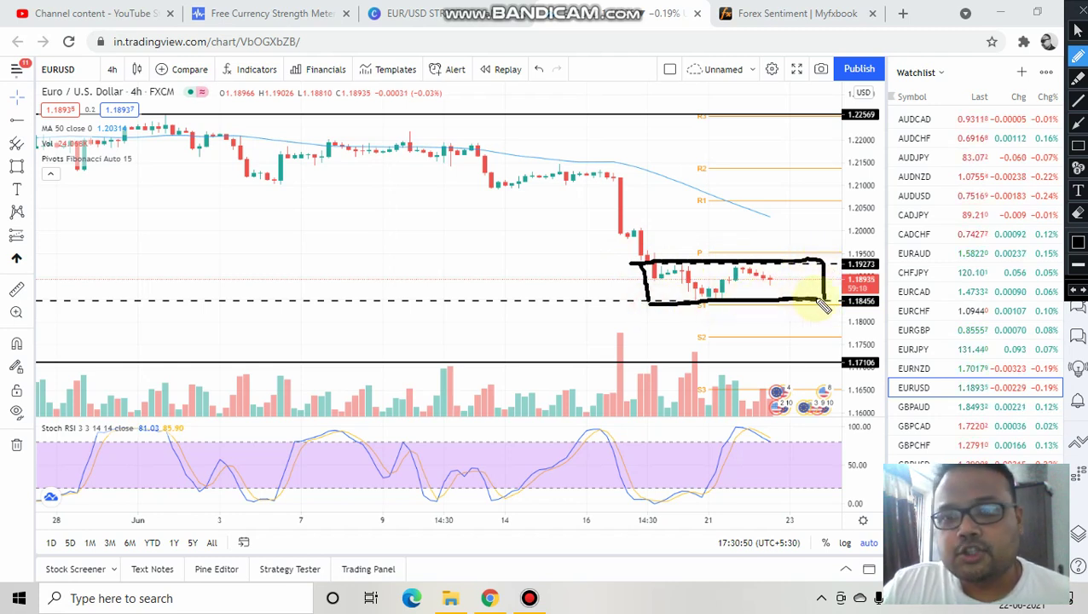
{"action": "key", "text": "Escape"}
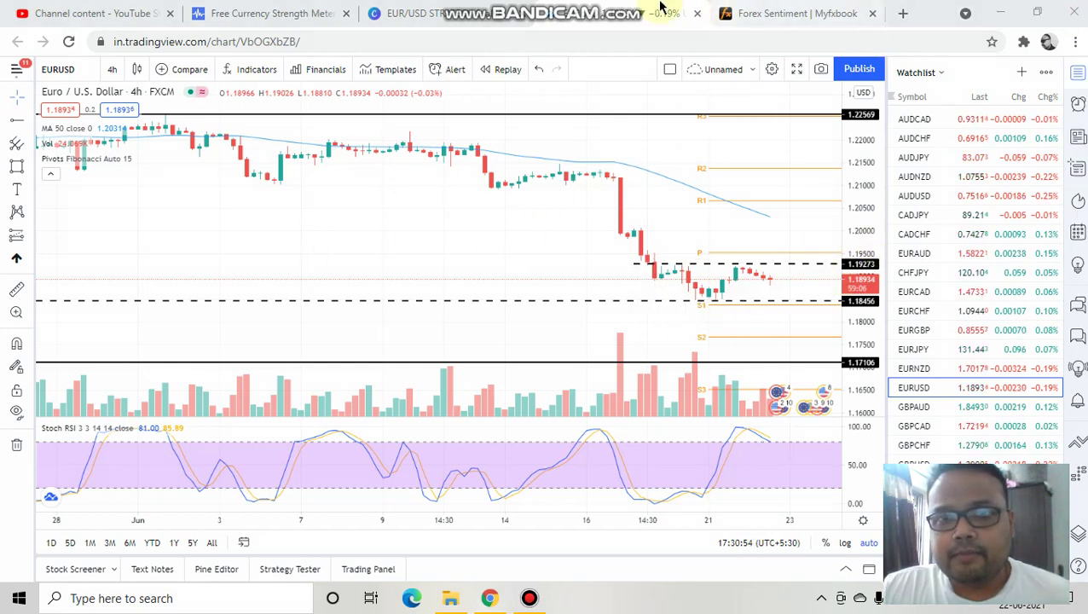
Handwrite 1.1845, trace the lower dashed support with a check mark, then clear the pen drawings
{"action": "left_click", "coordinate": [689, 11]}
{"action": "left_click_drag", "start_coordinate": [315, 213], "coordinate": [315, 291]}
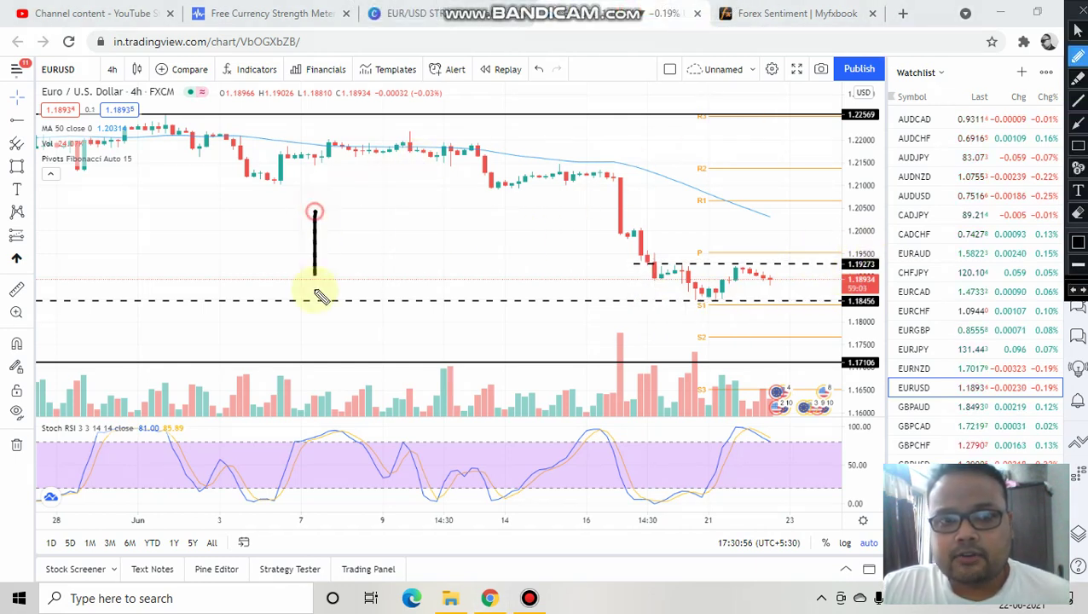
{"action": "left_click", "coordinate": [332, 273]}
{"action": "left_click_drag", "start_coordinate": [361, 219], "coordinate": [365, 268]}
{"action": "left_click_drag", "start_coordinate": [401, 206], "coordinate": [423, 232]}
{"action": "mouse_move", "coordinate": [415, 198]}
{"action": "left_mouse_down"}
{"action": "mouse_move", "coordinate": [421, 249]}
{"action": "mouse_move", "coordinate": [437, 243]}
{"action": "left_mouse_up"}
{"action": "left_click_drag", "start_coordinate": [443, 182], "coordinate": [457, 181]}
{"action": "left_click_drag", "start_coordinate": [445, 184], "coordinate": [456, 222]}
{"action": "left_click_drag", "start_coordinate": [691, 302], "coordinate": [773, 302]}
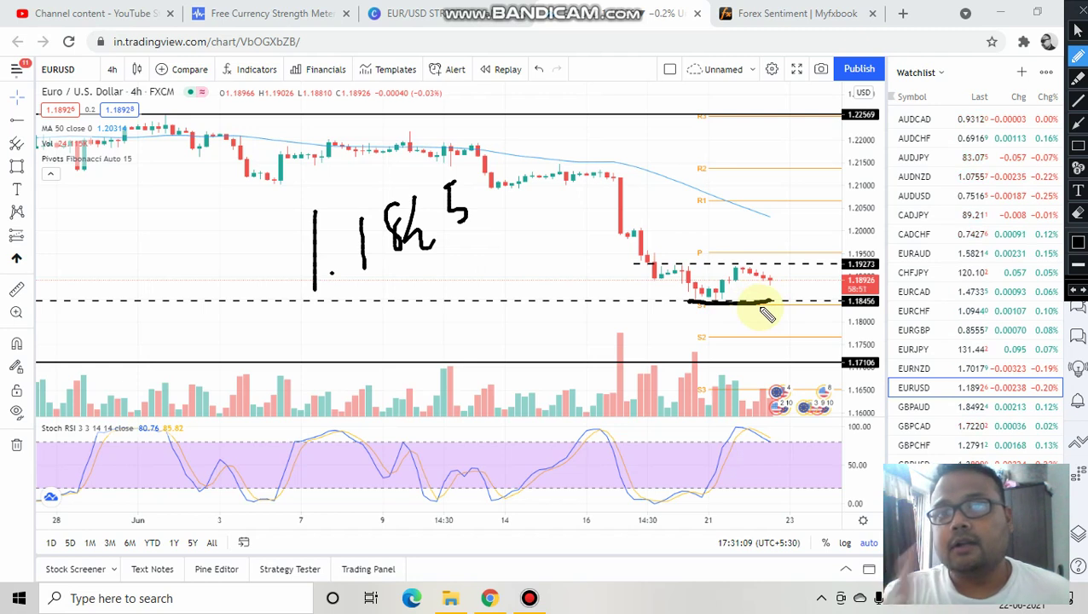
{"action": "left_click_drag", "start_coordinate": [782, 293], "coordinate": [814, 295]}
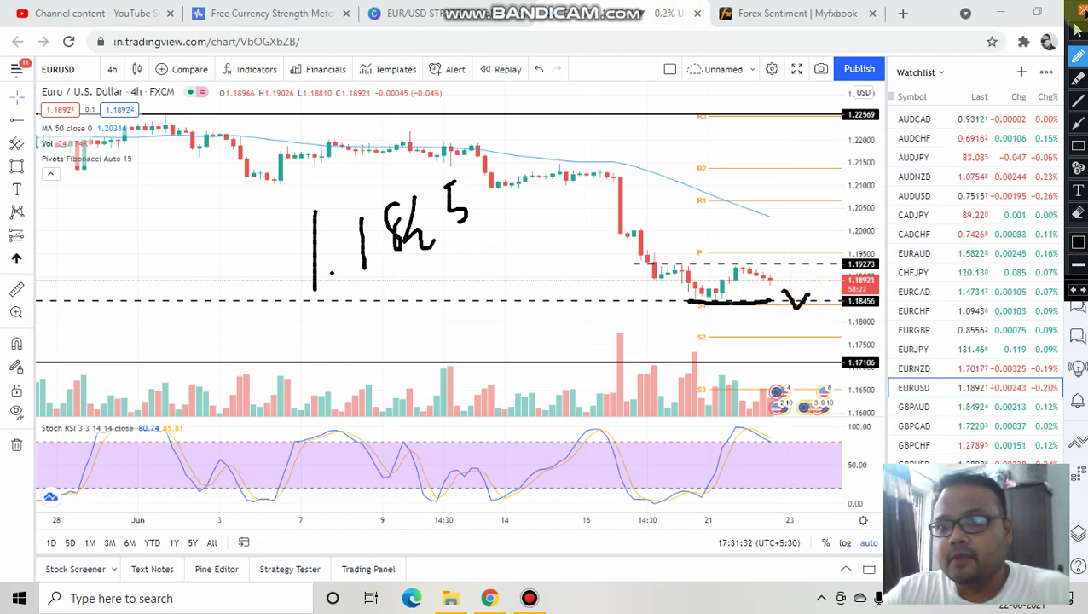
{"action": "left_click", "coordinate": [1077, 29]}
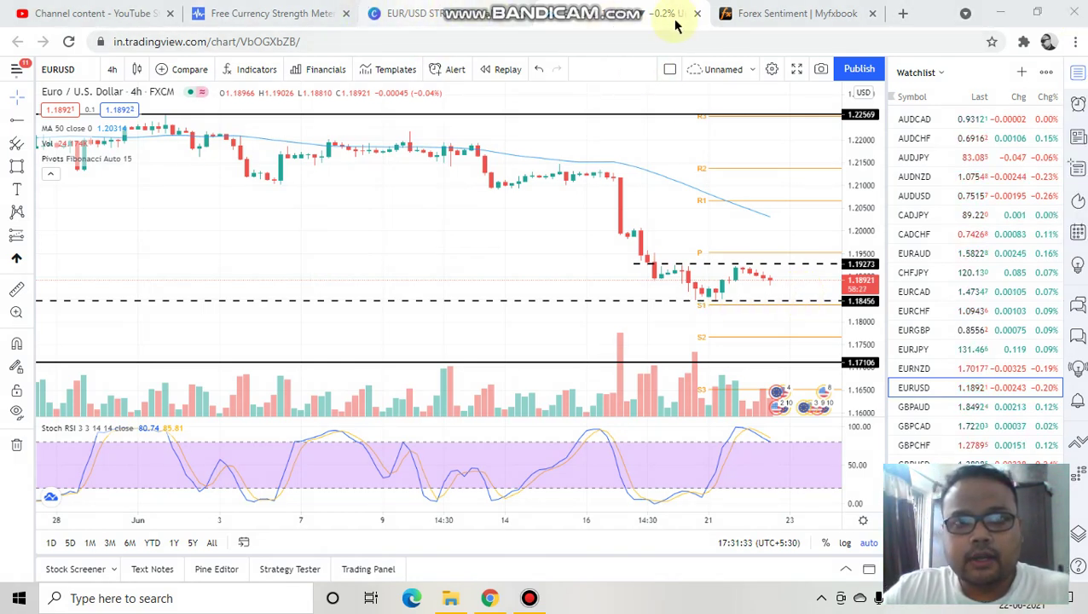
Load the U.S. Dollar Currency Index (DXY) via symbol search and set it to 1-day candles
{"action": "left_click", "coordinate": [60, 70]}
{"action": "type", "text": "DXY"}
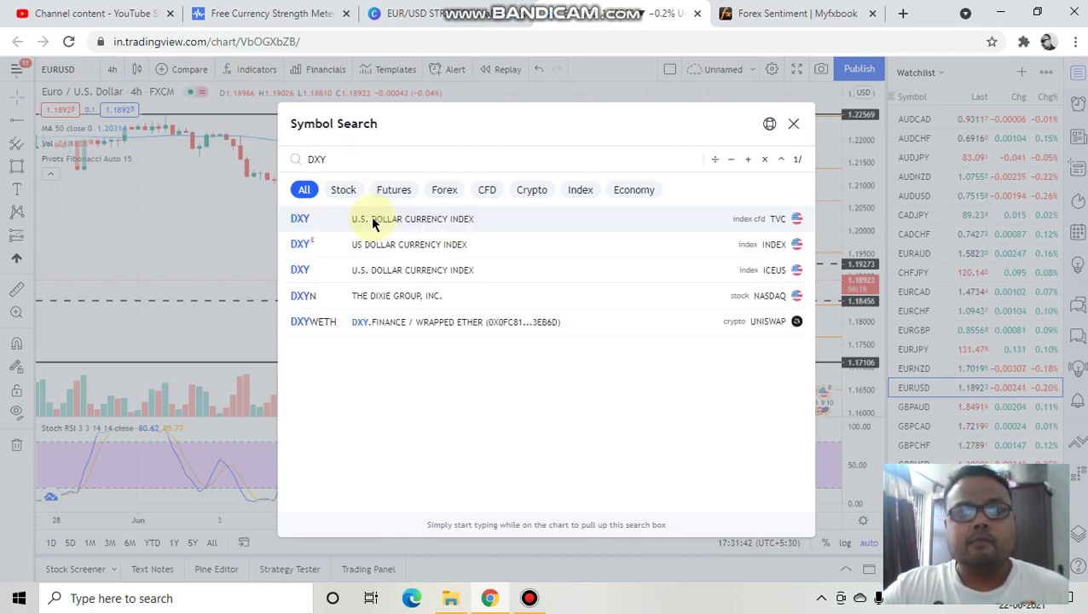
{"action": "left_click", "coordinate": [372, 224]}
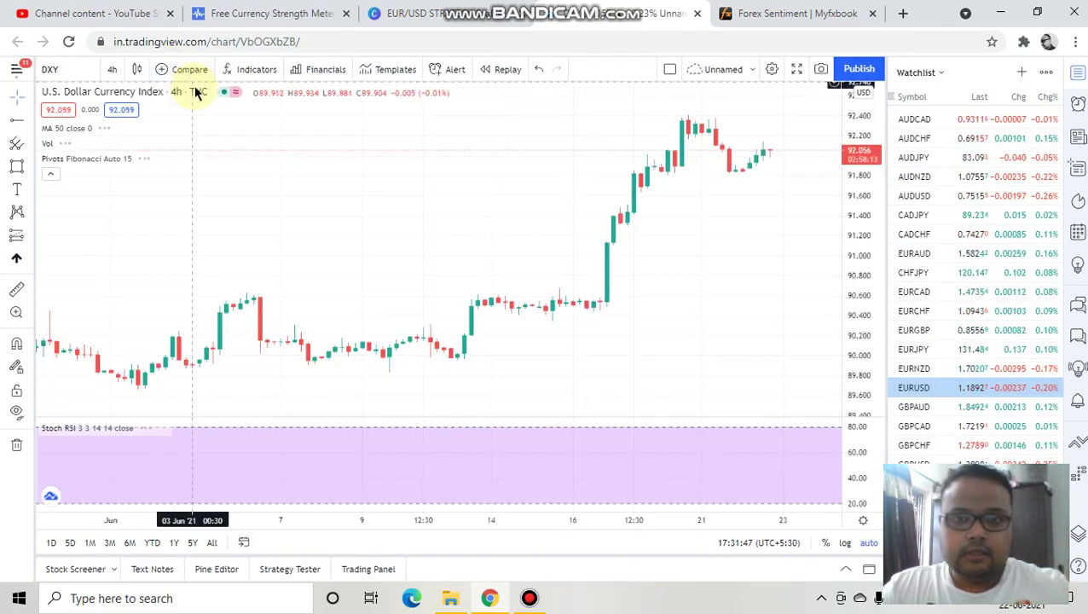
{"action": "left_click", "coordinate": [113, 70]}
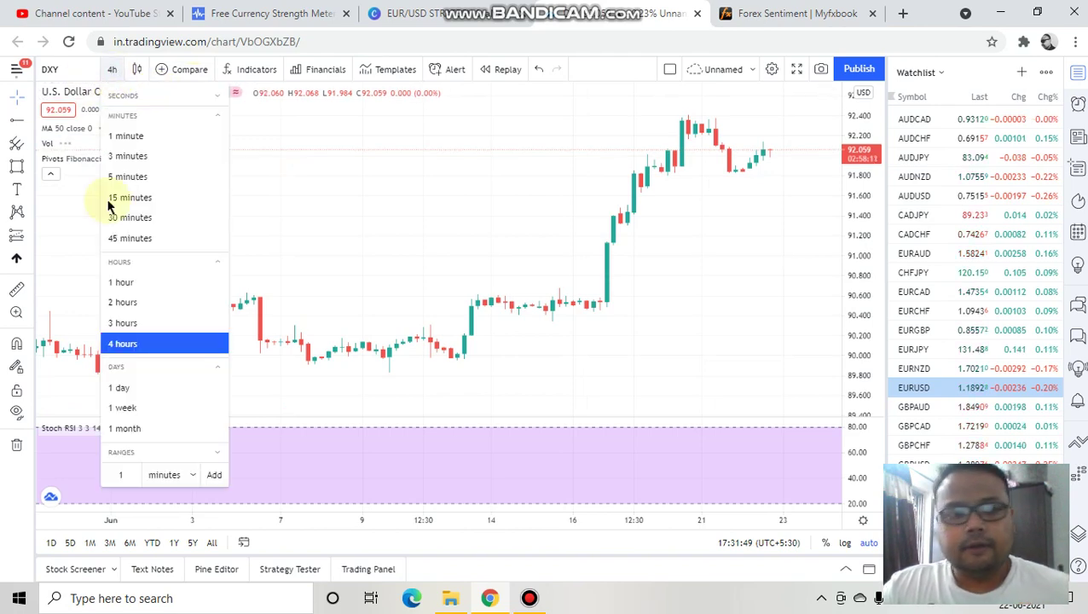
{"action": "left_click", "coordinate": [126, 391]}
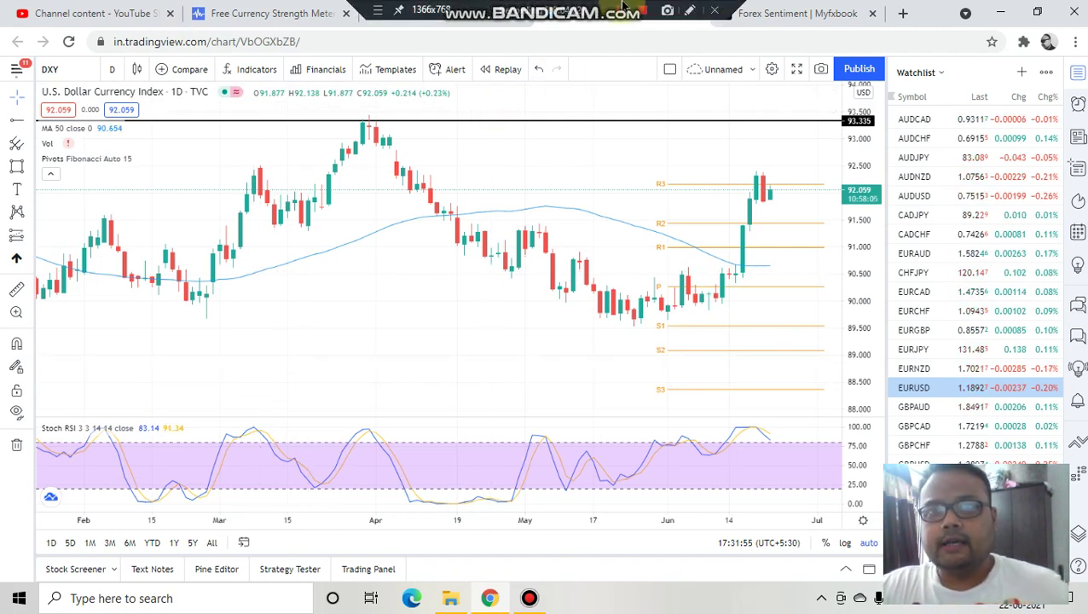
{"action": "key", "text": "ctrl+shift+d"}
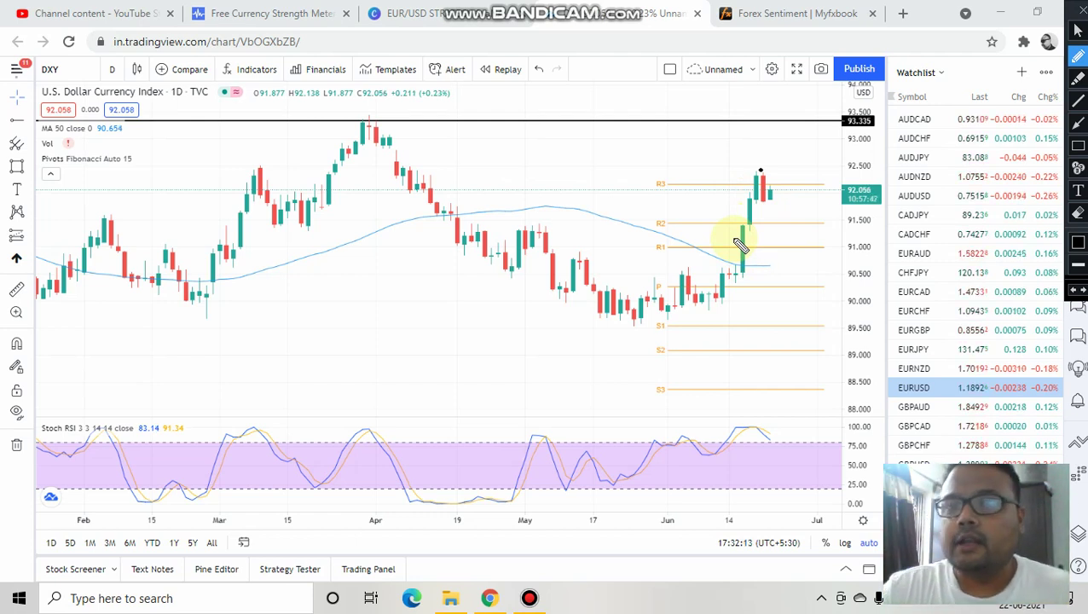
Sketch the expected rising path from the latest DXY candles, then clear the drawing
{"action": "mouse_move", "coordinate": [758, 179]}
{"action": "left_mouse_down"}
{"action": "mouse_move", "coordinate": [774, 199]}
{"action": "mouse_move", "coordinate": [817, 134]}
{"action": "mouse_move", "coordinate": [827, 181]}
{"action": "left_mouse_up"}
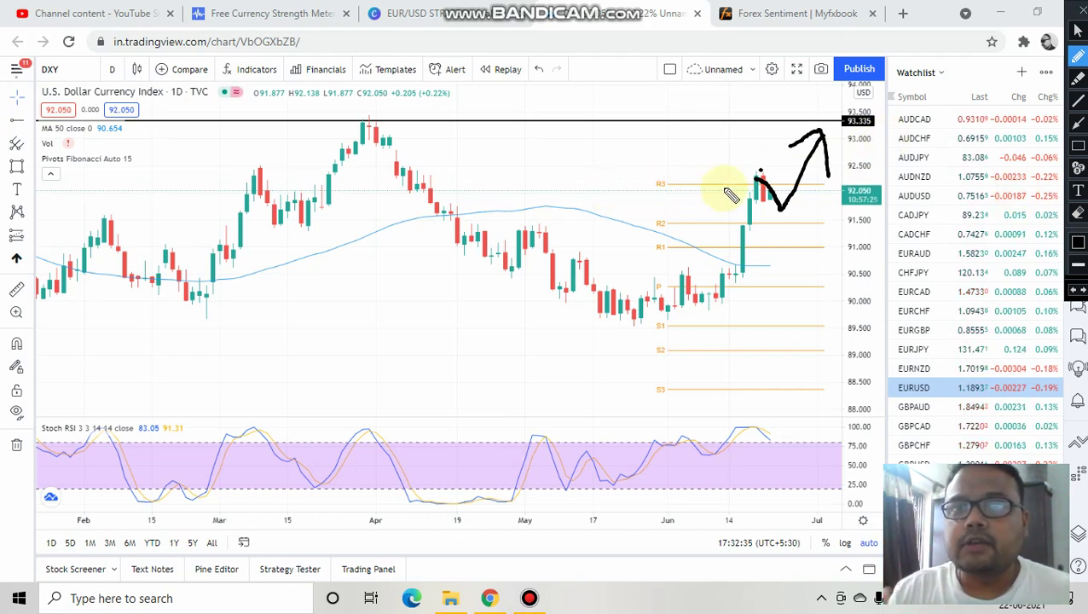
{"action": "left_click", "coordinate": [1077, 30]}
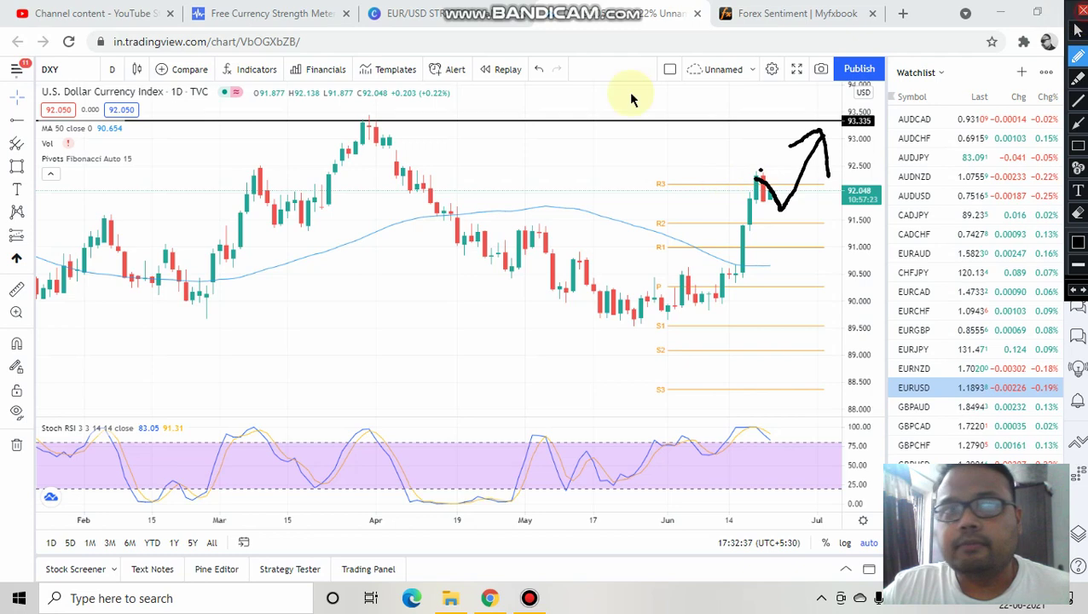
{"action": "left_click", "coordinate": [205, 10]}
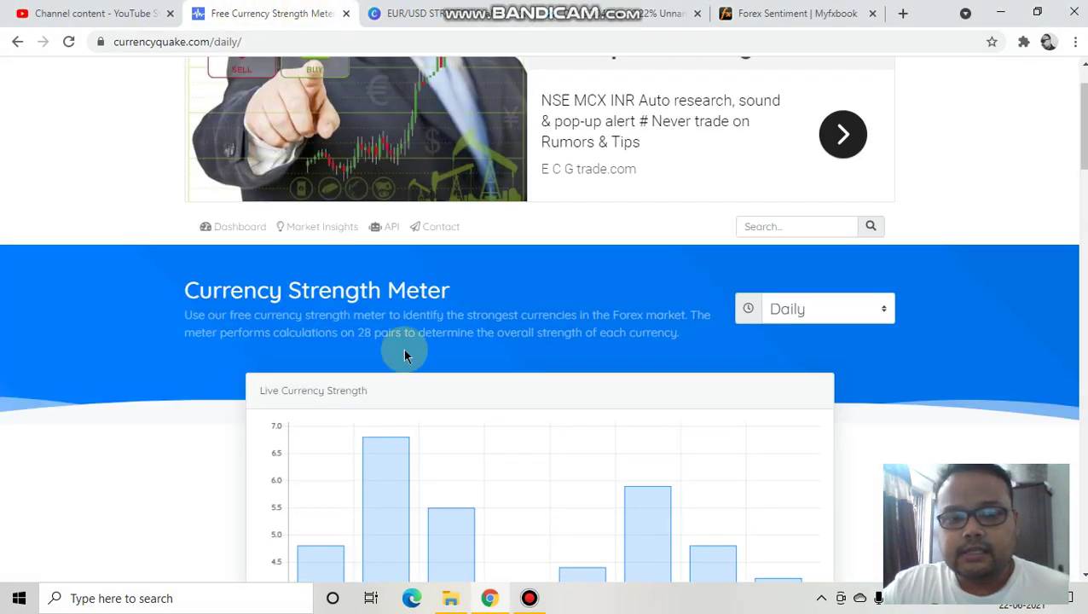
{"action": "scroll", "coordinate": [403, 352], "scroll_direction": "down", "scroll_amount": 3}
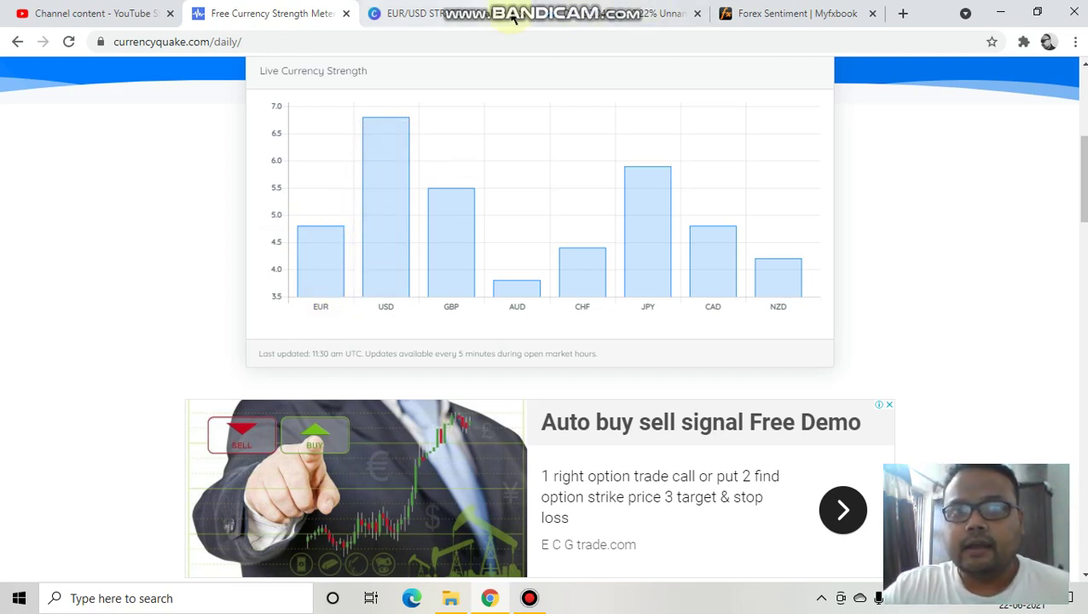
{"action": "left_click", "coordinate": [580, 10]}
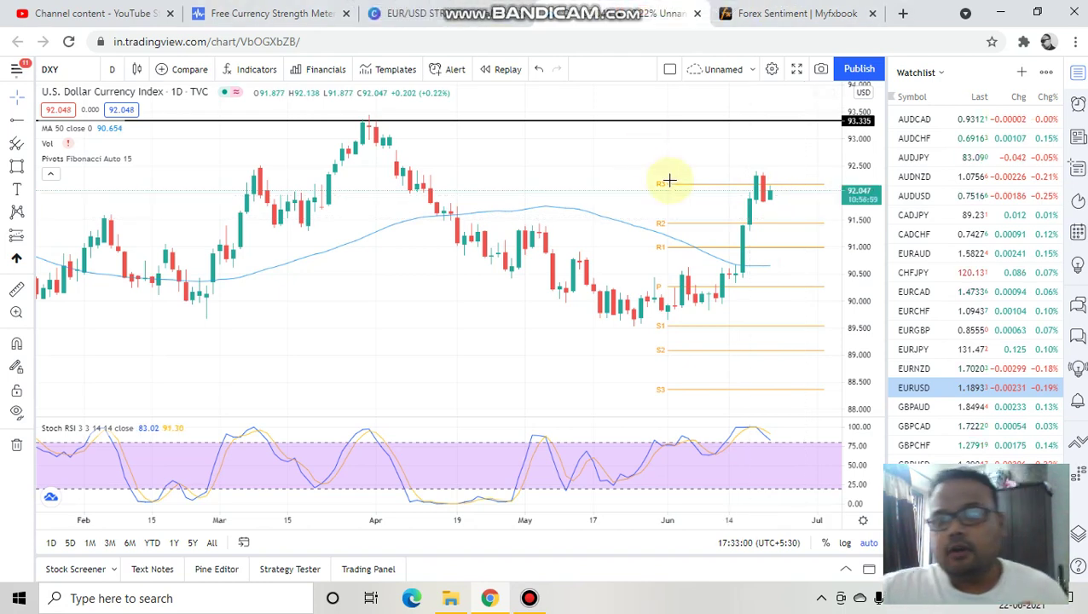
Return to the TradingView chart and load EURUSD from FXCM via symbol search
{"action": "left_click", "coordinate": [497, 7]}
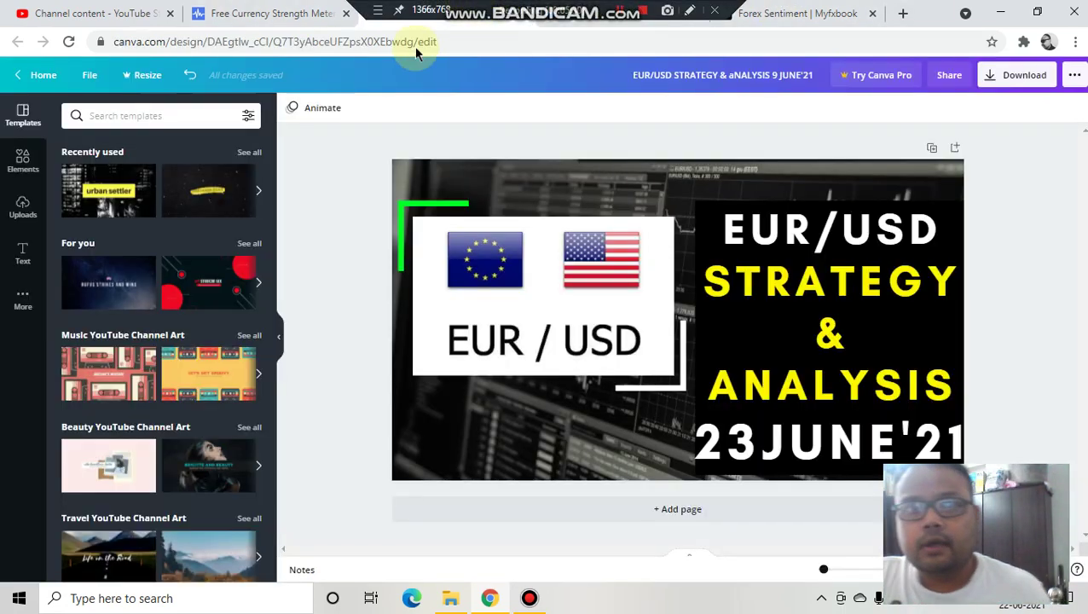
{"action": "left_click", "coordinate": [290, 6]}
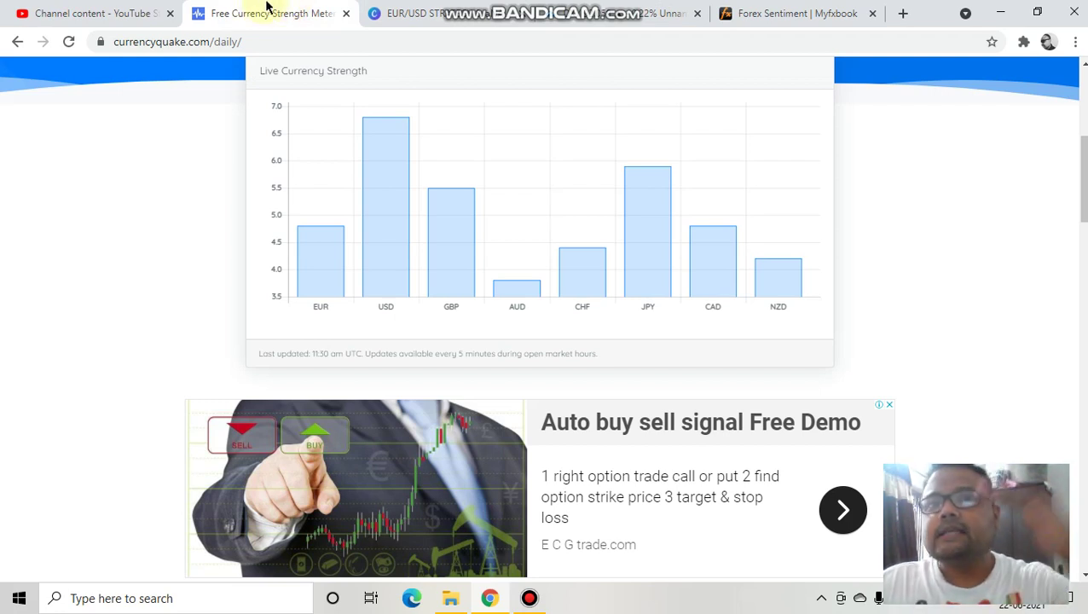
{"action": "left_click", "coordinate": [613, 12]}
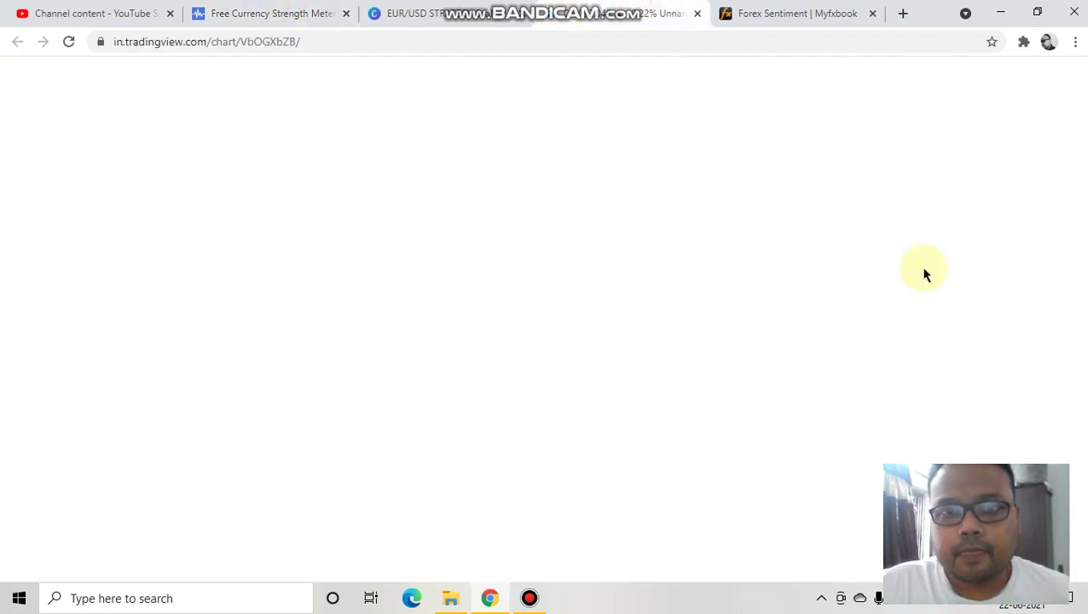
{"action": "left_click", "coordinate": [905, 387]}
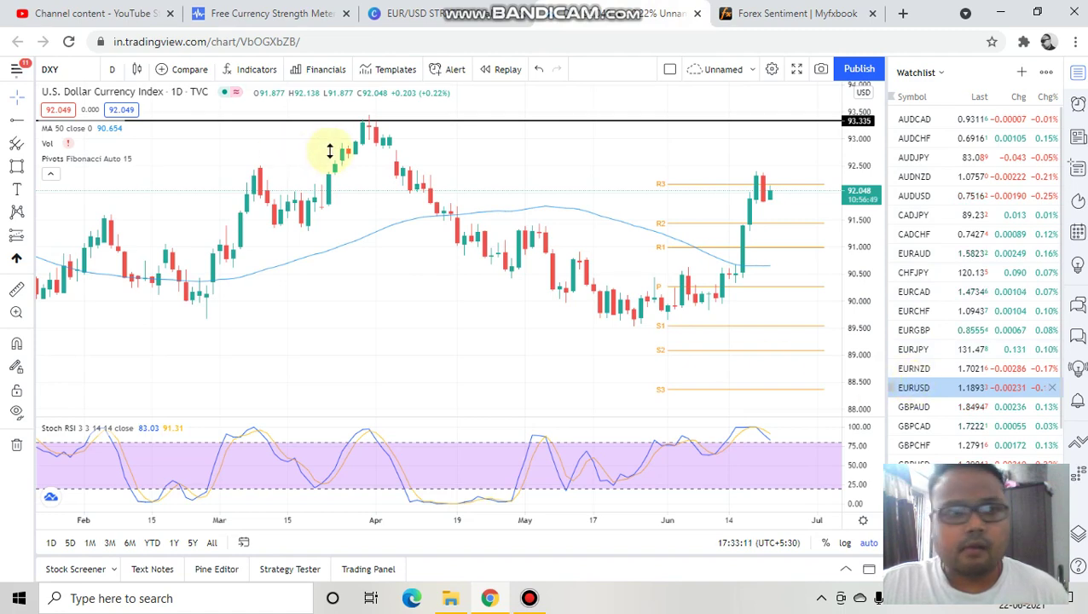
{"action": "left_click", "coordinate": [53, 72]}
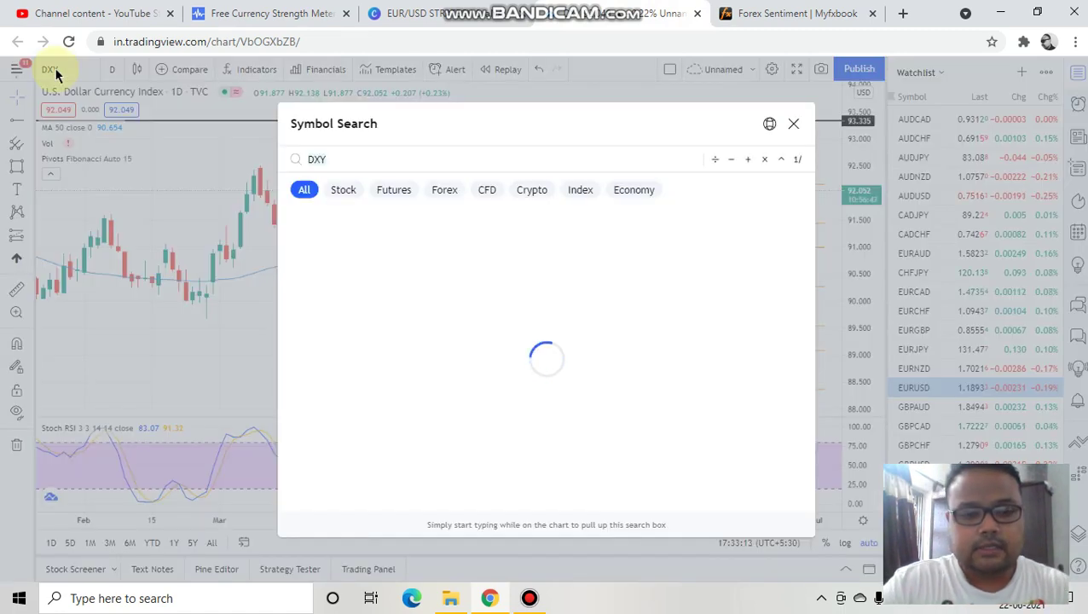
{"action": "type", "text": "EURUSD"}
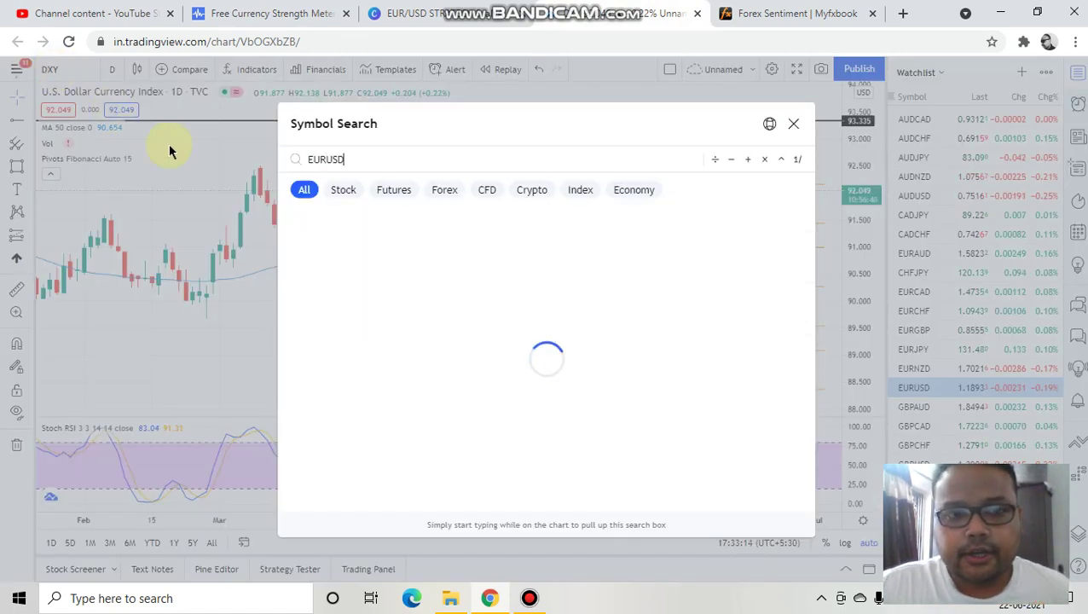
{"action": "left_click", "coordinate": [406, 221]}
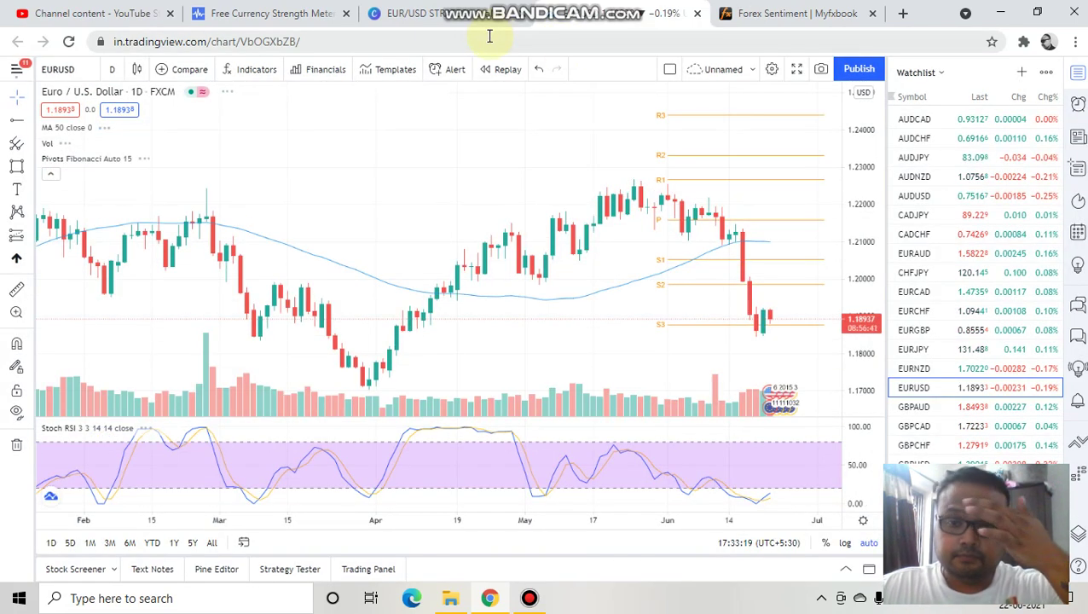
{"action": "left_click", "coordinate": [111, 69]}
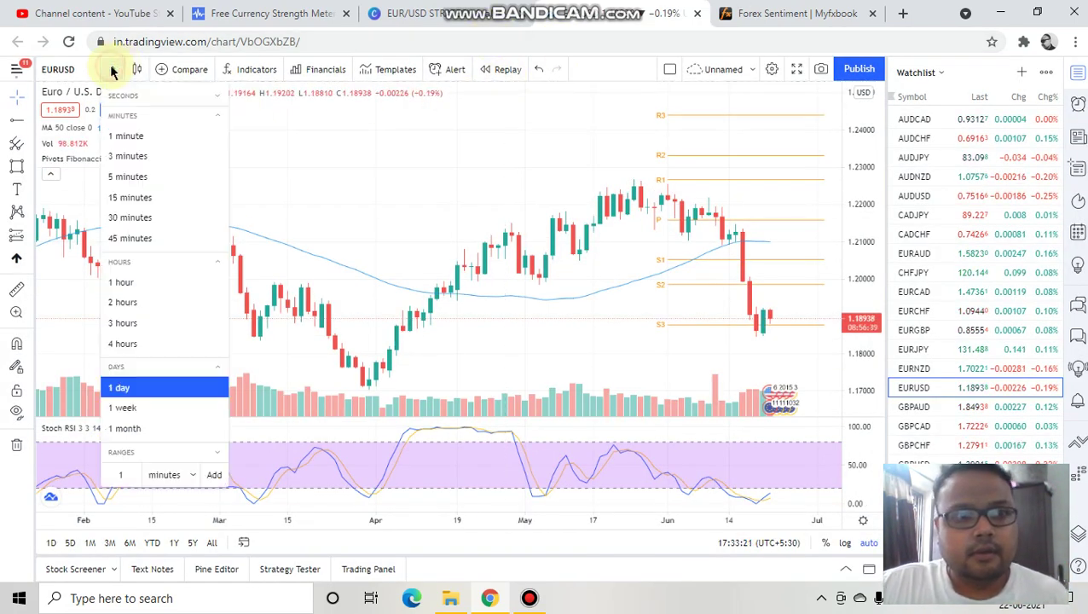
Switch EUR/USD to 4-hour candles, zoom out, then change to 1-hour candles
{"action": "left_click", "coordinate": [128, 344]}
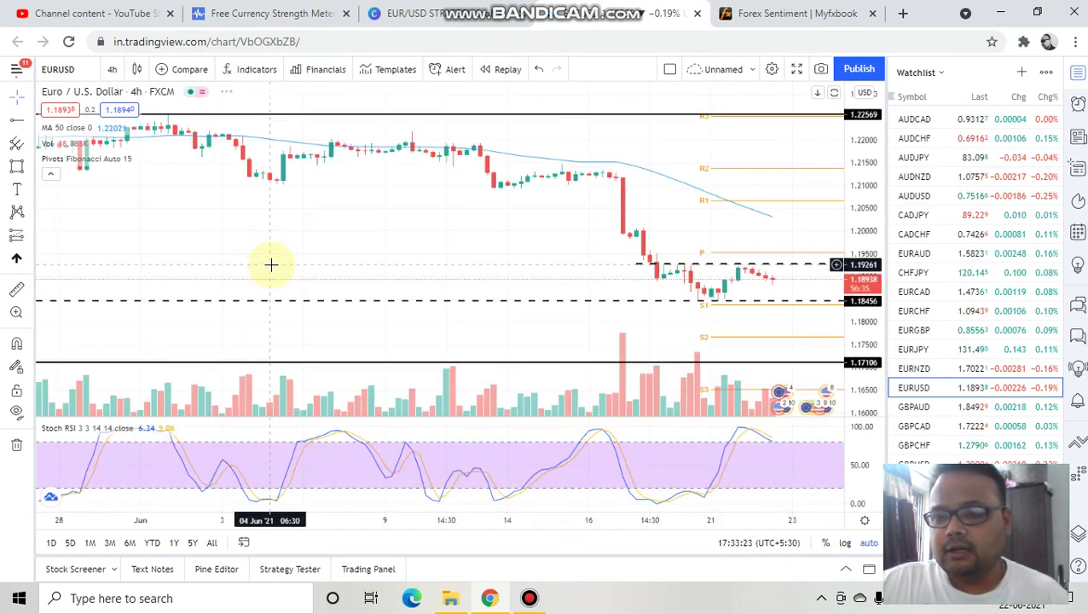
{"action": "scroll", "coordinate": [280, 265], "scroll_direction": "down", "scroll_amount": 4}
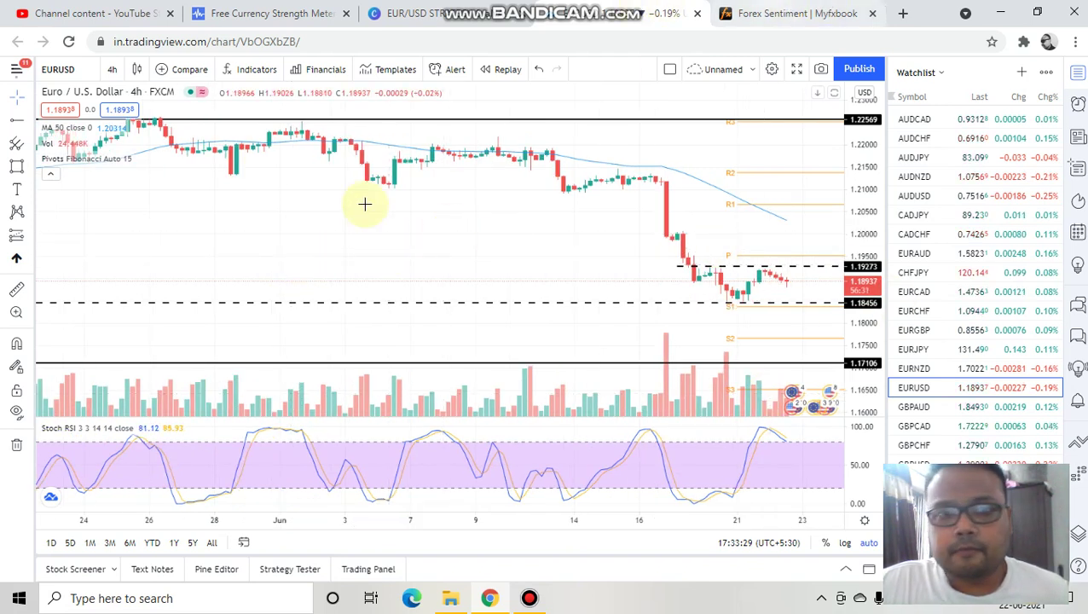
{"action": "left_click", "coordinate": [109, 69]}
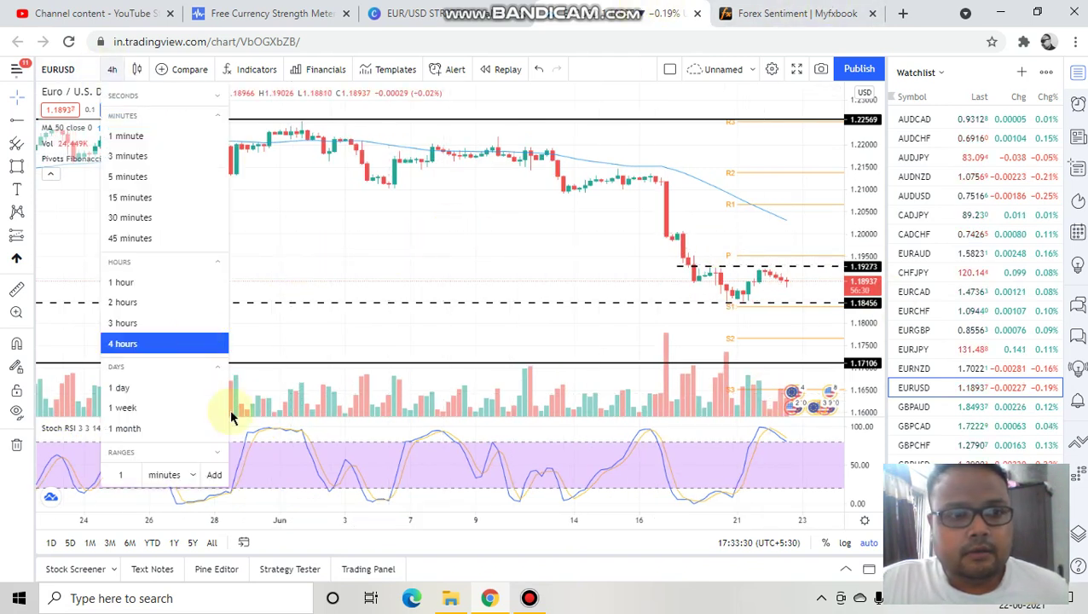
{"action": "left_click", "coordinate": [137, 283]}
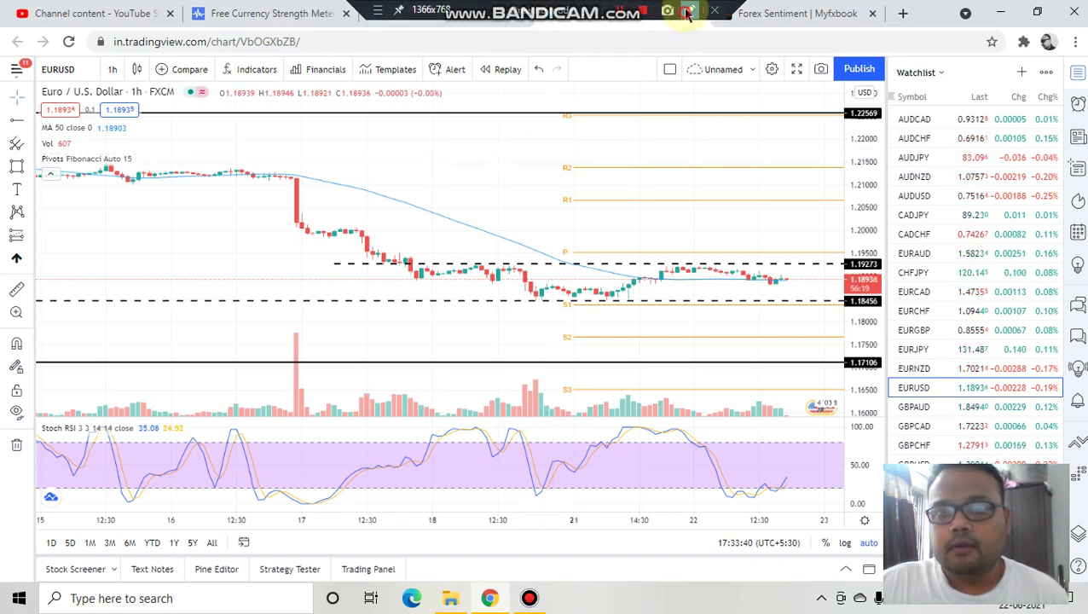
{"action": "left_click", "coordinate": [692, 12]}
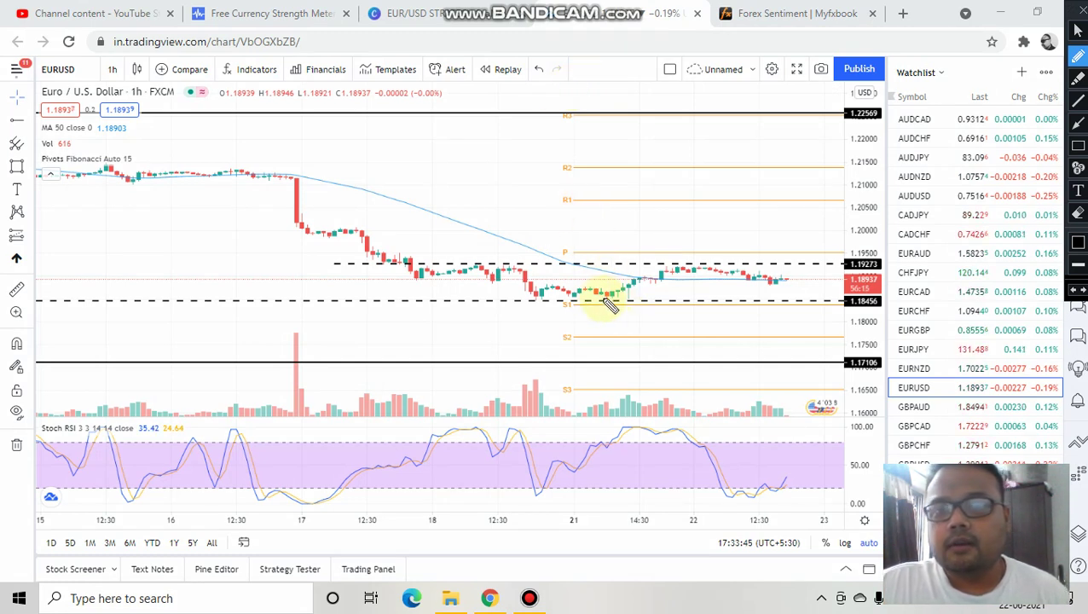
{"action": "left_click_drag", "start_coordinate": [594, 300], "coordinate": [738, 302]}
{"action": "left_click_drag", "start_coordinate": [528, 339], "coordinate": [539, 422]}
{"action": "left_click_drag", "start_coordinate": [572, 377], "coordinate": [580, 377]}
{"action": "mouse_move", "coordinate": [642, 323]}
{"action": "left_mouse_down"}
{"action": "mouse_move", "coordinate": [629, 369]}
{"action": "mouse_move", "coordinate": [660, 344]}
{"action": "mouse_move", "coordinate": [682, 364]}
{"action": "mouse_move", "coordinate": [702, 321]}
{"action": "mouse_move", "coordinate": [703, 377]}
{"action": "left_mouse_up"}
{"action": "mouse_move", "coordinate": [558, 432]}
{"action": "left_mouse_down"}
{"action": "mouse_move", "coordinate": [747, 286]}
{"action": "mouse_move", "coordinate": [462, 416]}
{"action": "mouse_move", "coordinate": [542, 435]}
{"action": "left_mouse_up"}
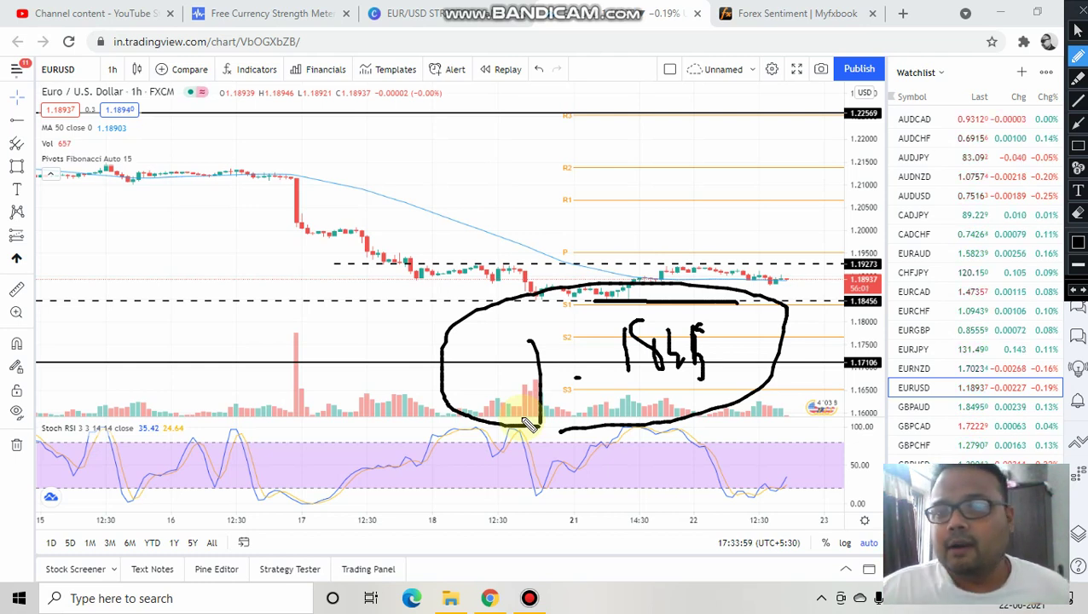
{"action": "mouse_move", "coordinate": [660, 279]}
{"action": "left_mouse_down"}
{"action": "mouse_move", "coordinate": [709, 287]}
{"action": "mouse_move", "coordinate": [744, 311]}
{"action": "mouse_move", "coordinate": [765, 283]}
{"action": "mouse_move", "coordinate": [782, 317]}
{"action": "left_mouse_up"}
{"action": "mouse_move", "coordinate": [554, 258]}
{"action": "left_mouse_down"}
{"action": "mouse_move", "coordinate": [579, 288]}
{"action": "mouse_move", "coordinate": [430, 290]}
{"action": "left_mouse_up"}
{"action": "left_click", "coordinate": [1076, 12]}
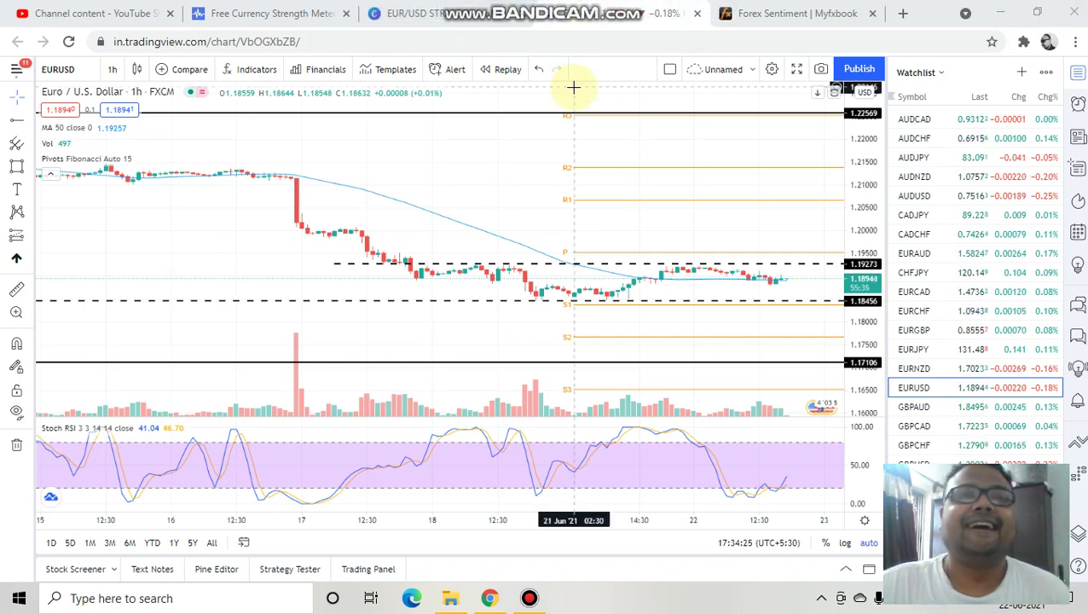
{"action": "left_click", "coordinate": [112, 69]}
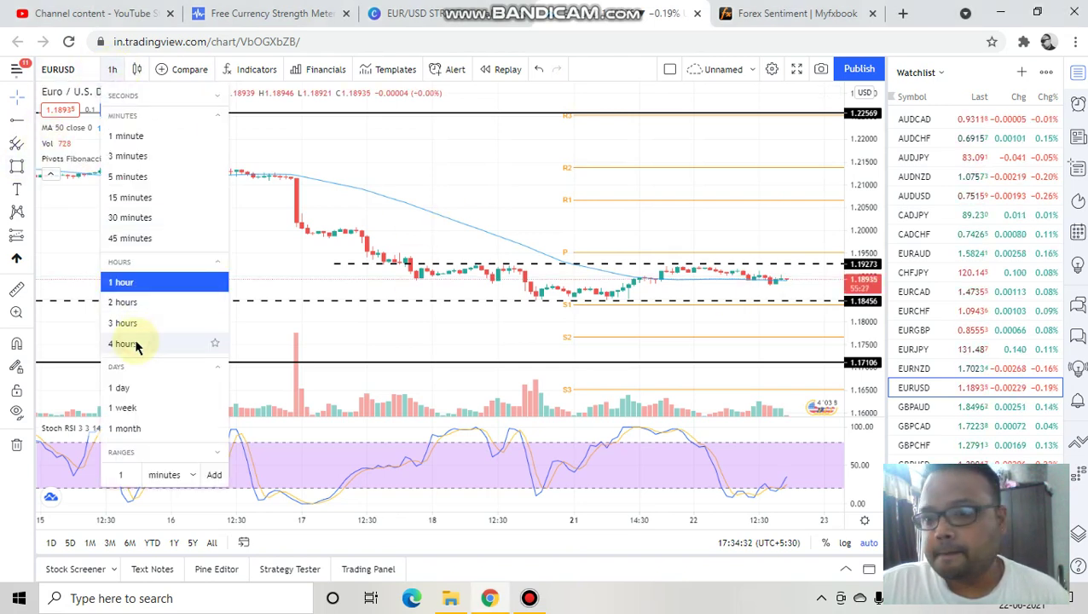
Switch to 4-hour candles and trace over the 1.1927 resistance line
{"action": "left_click", "coordinate": [135, 342]}
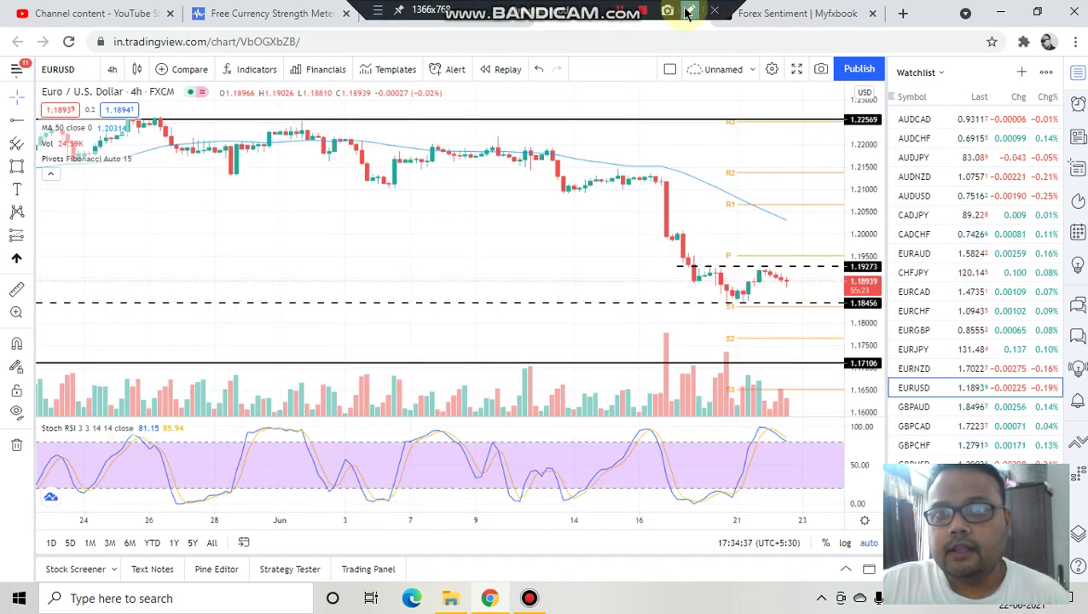
{"action": "key", "text": "ctrl+shift+d"}
{"action": "left_click_drag", "start_coordinate": [772, 271], "coordinate": [791, 274]}
{"action": "mouse_move", "coordinate": [724, 272]}
{"action": "left_mouse_down"}
{"action": "mouse_move", "coordinate": [704, 271]}
{"action": "mouse_move", "coordinate": [765, 267]}
{"action": "left_mouse_up"}
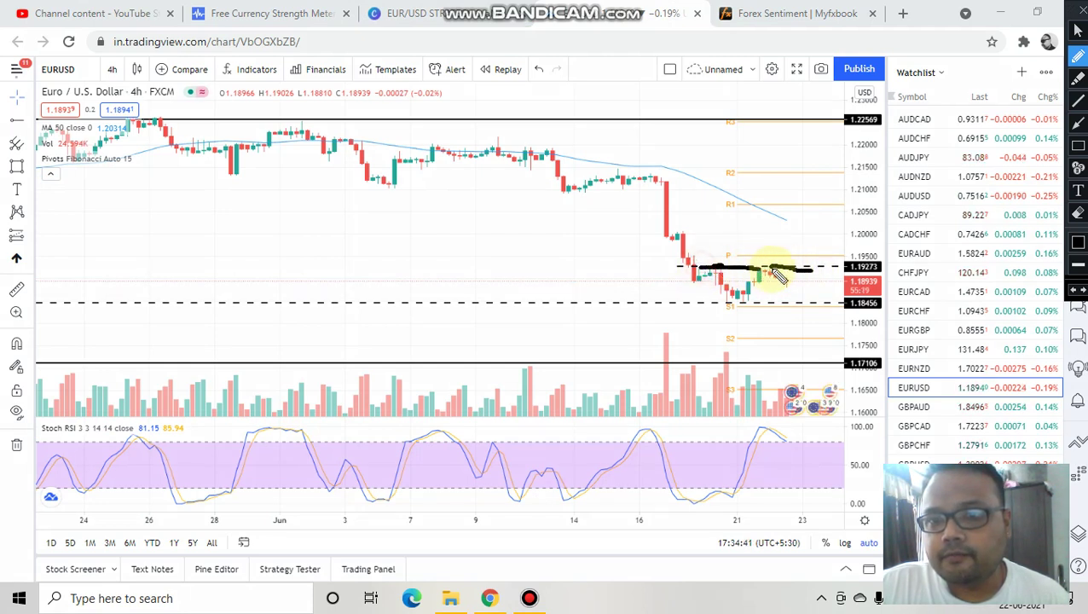
Handwrite the label 1.1927 beside the level and circle it
{"action": "left_click_drag", "start_coordinate": [376, 208], "coordinate": [386, 244]}
{"action": "left_click_drag", "start_coordinate": [438, 195], "coordinate": [447, 245]}
{"action": "left_click_drag", "start_coordinate": [479, 196], "coordinate": [474, 242]}
{"action": "left_click_drag", "start_coordinate": [491, 183], "coordinate": [522, 241]}
{"action": "mouse_move", "coordinate": [517, 181]}
{"action": "left_mouse_down"}
{"action": "mouse_move", "coordinate": [539, 174]}
{"action": "mouse_move", "coordinate": [537, 229]}
{"action": "left_mouse_up"}
{"action": "mouse_move", "coordinate": [480, 268]}
{"action": "left_mouse_down"}
{"action": "mouse_move", "coordinate": [595, 156]}
{"action": "mouse_move", "coordinate": [291, 214]}
{"action": "mouse_move", "coordinate": [396, 263]}
{"action": "mouse_move", "coordinate": [471, 267]}
{"action": "left_mouse_up"}
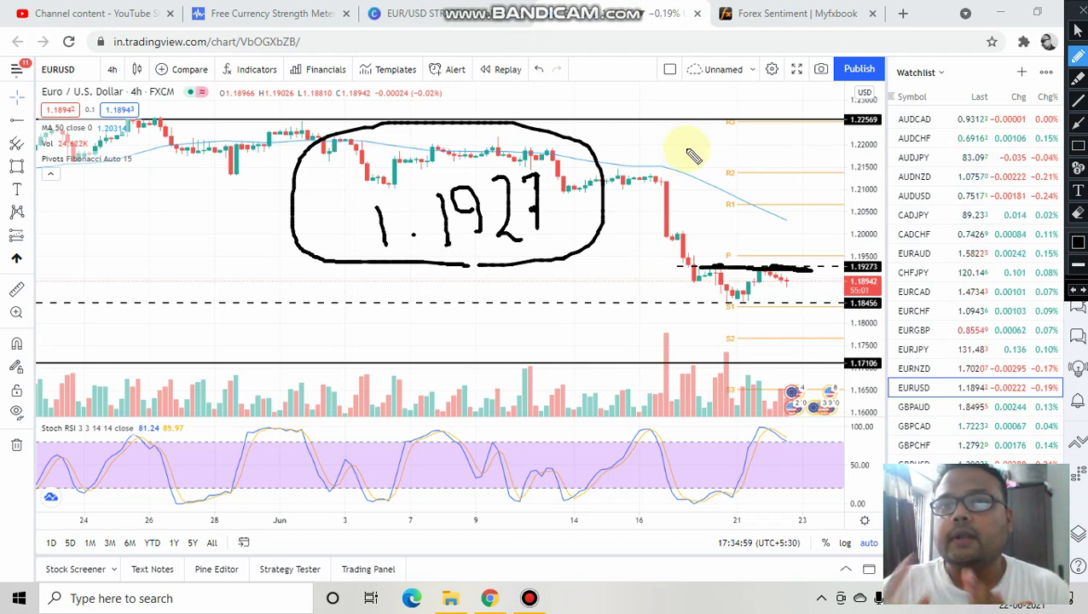
Sketch a V-shaped dip below support, then clear the drawings
{"action": "left_click", "coordinate": [488, 310]}
{"action": "left_click_drag", "start_coordinate": [489, 310], "coordinate": [576, 372]}
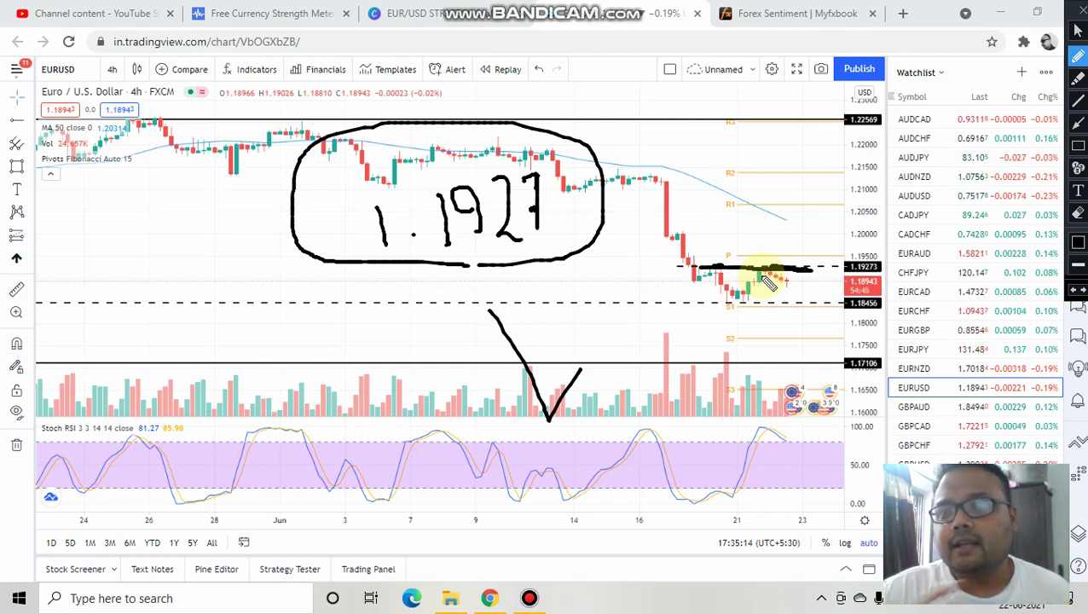
{"action": "left_click", "coordinate": [1083, 10]}
Check the EURUSD sentiment bar showing 74% of traders long, then return to the EUR/USD chart
{"action": "left_click", "coordinate": [814, 11]}
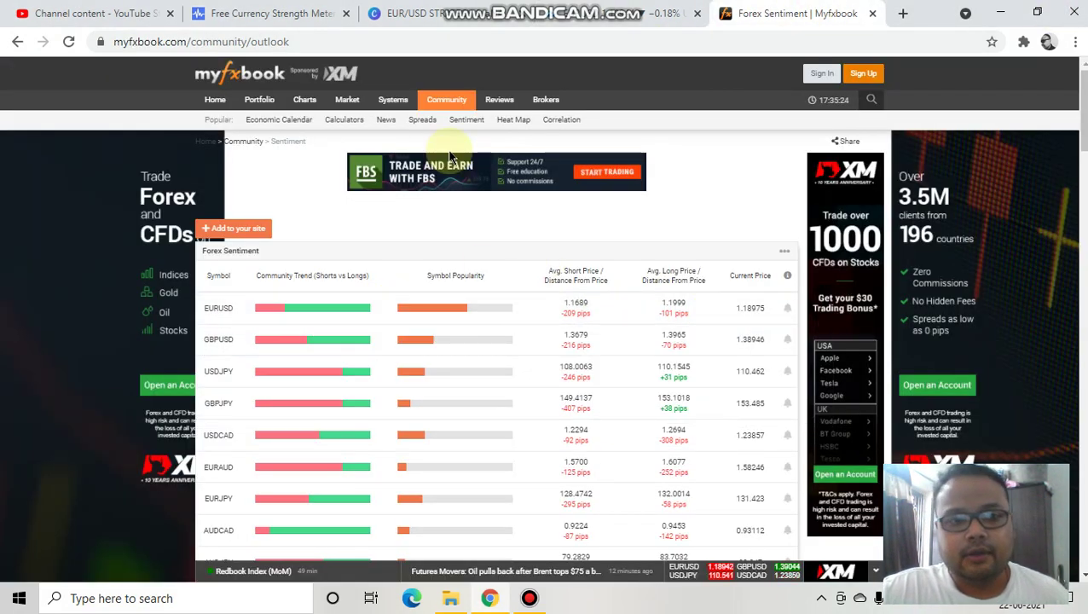
{"action": "mouse_move", "coordinate": [289, 304]}
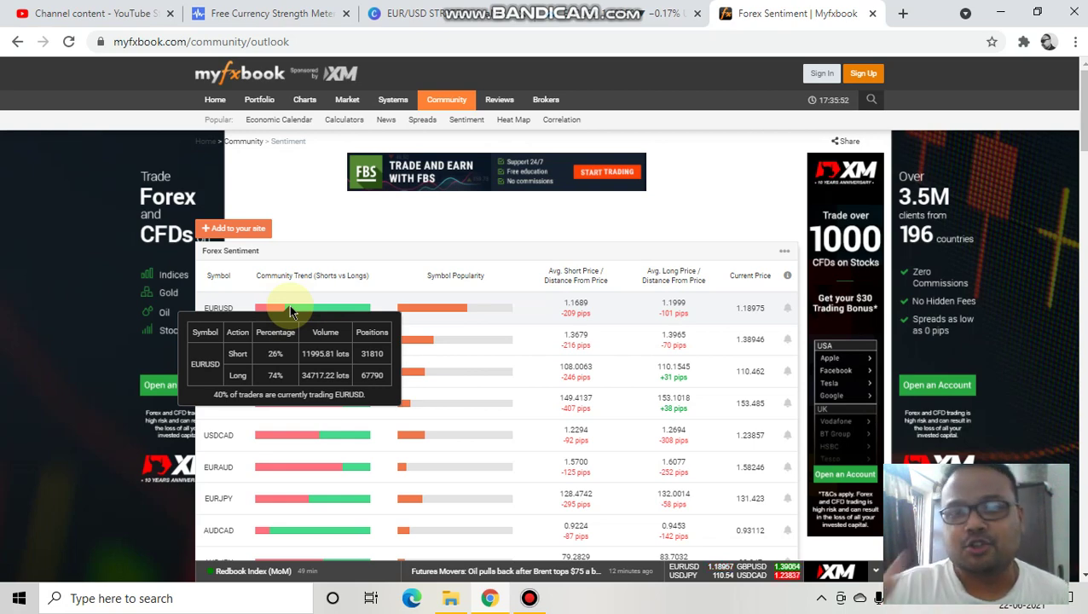
{"action": "left_click", "coordinate": [597, 13]}
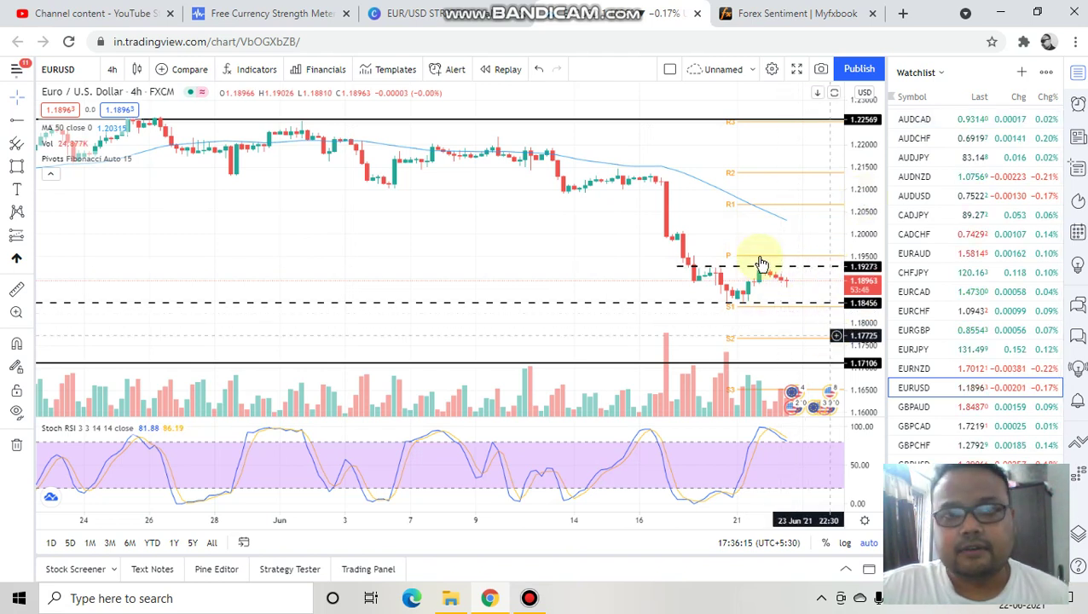
{"action": "left_click_drag", "start_coordinate": [761, 262], "coordinate": [760, 255]}
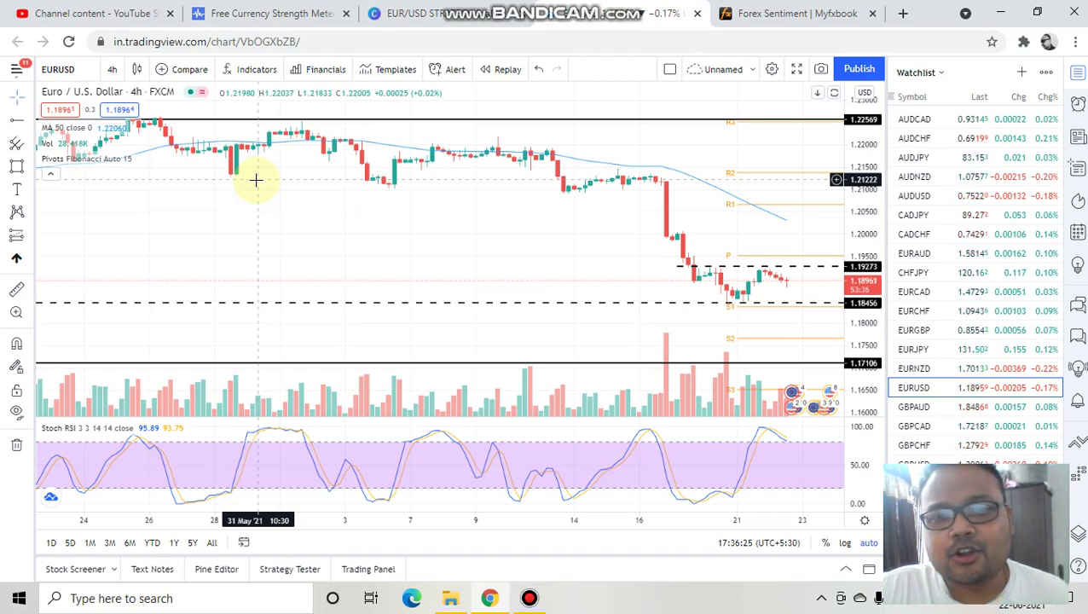
{"action": "mouse_move", "coordinate": [560, 7]}
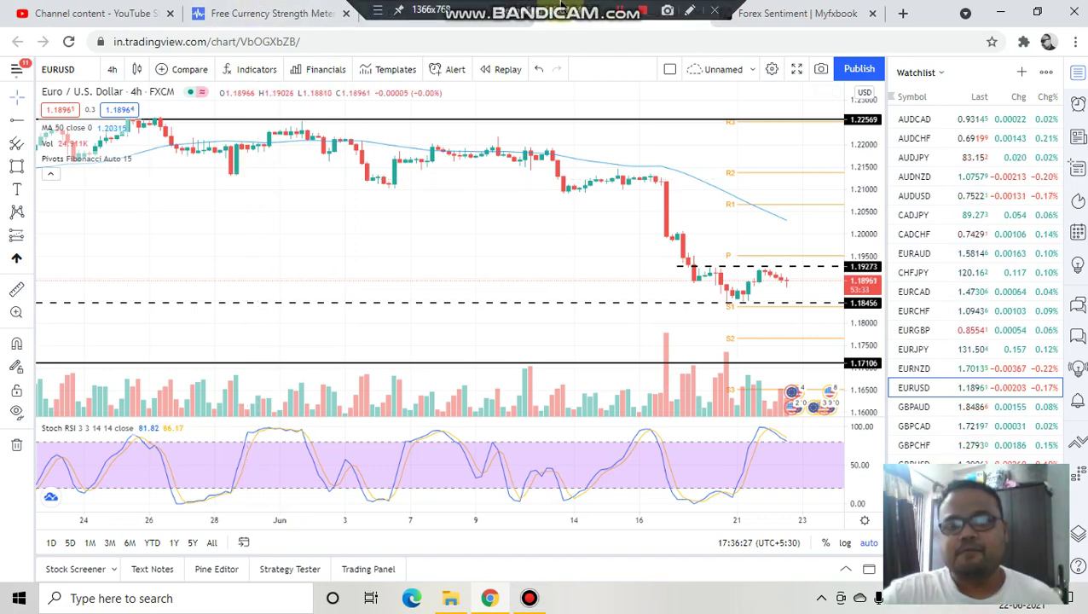